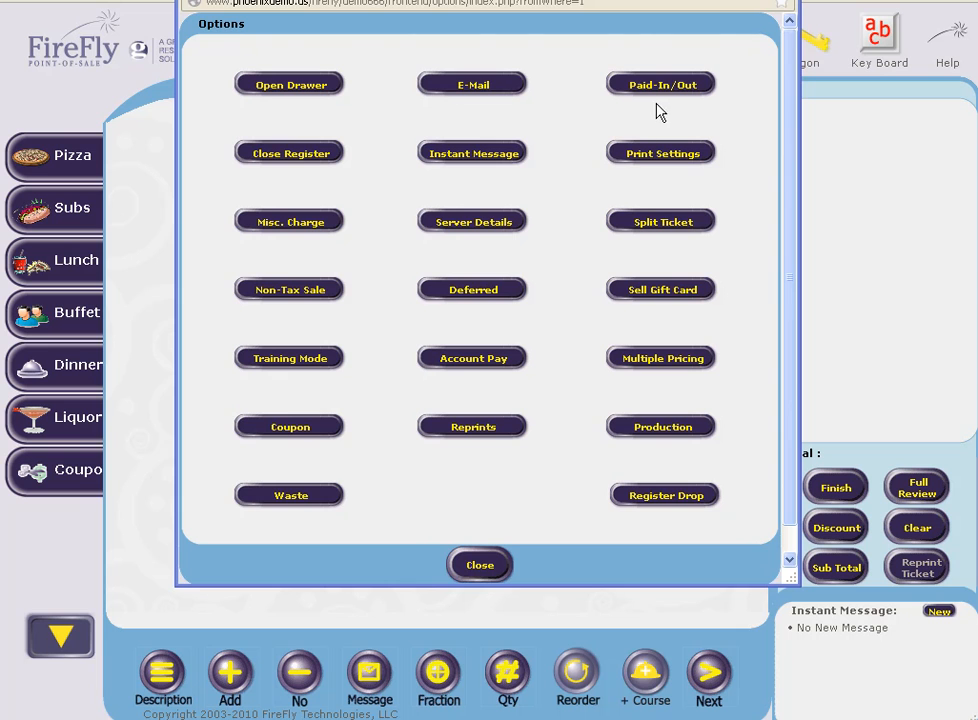
# Step: Start a paid-out for an estimated $25.00, assigned to the first listed employee, withdrawn from Left Drawer and charged to Store Supplies
pyautogui.click(660, 88)
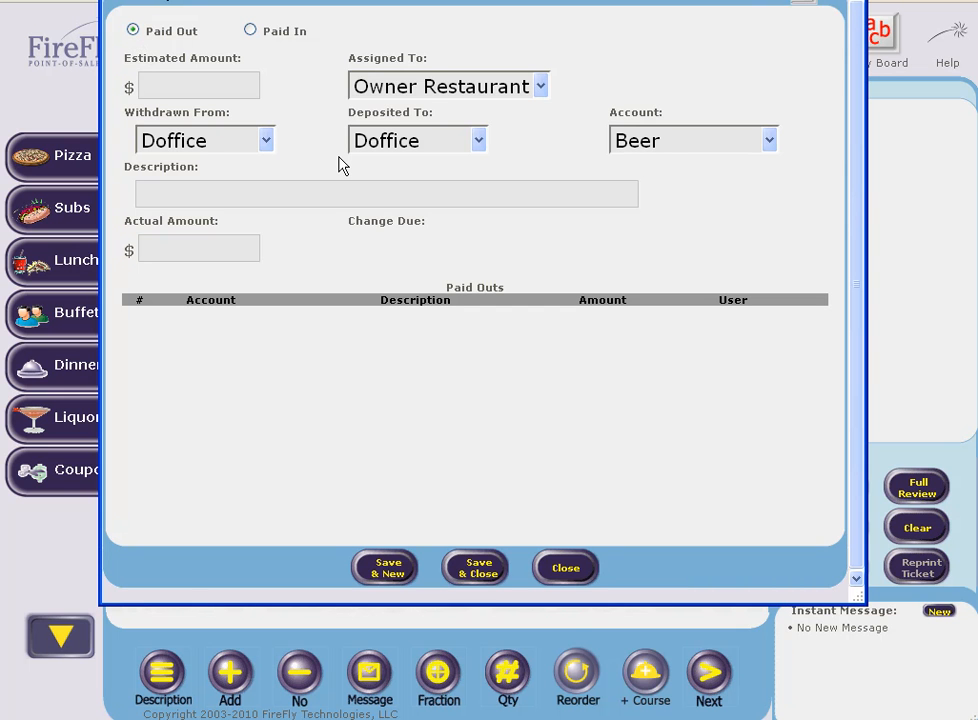
pyautogui.write('25.00')
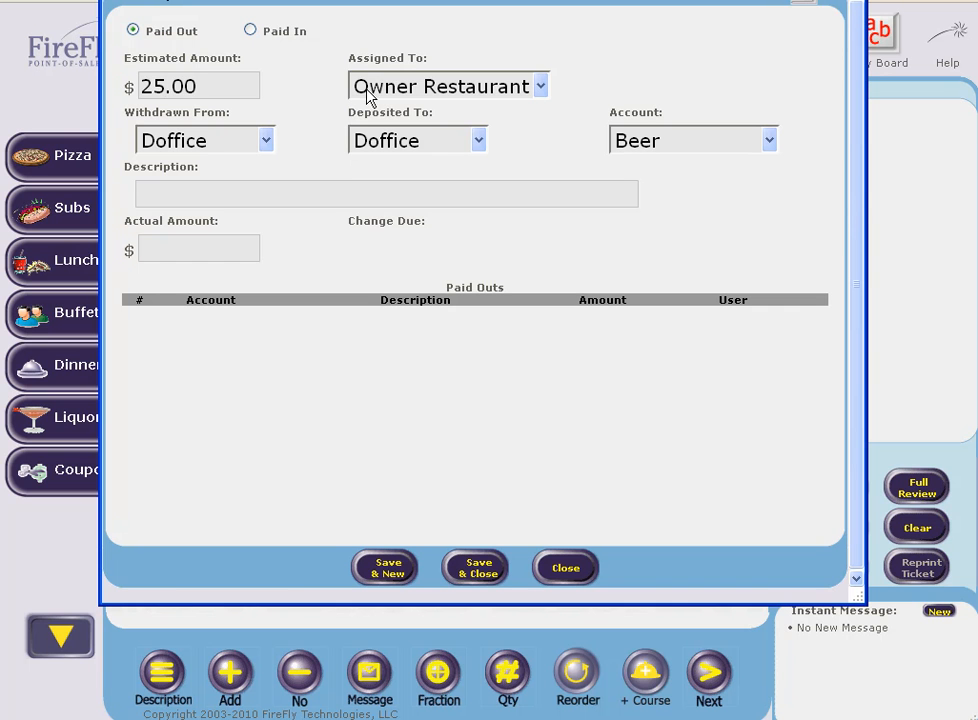
pyautogui.click(540, 87)
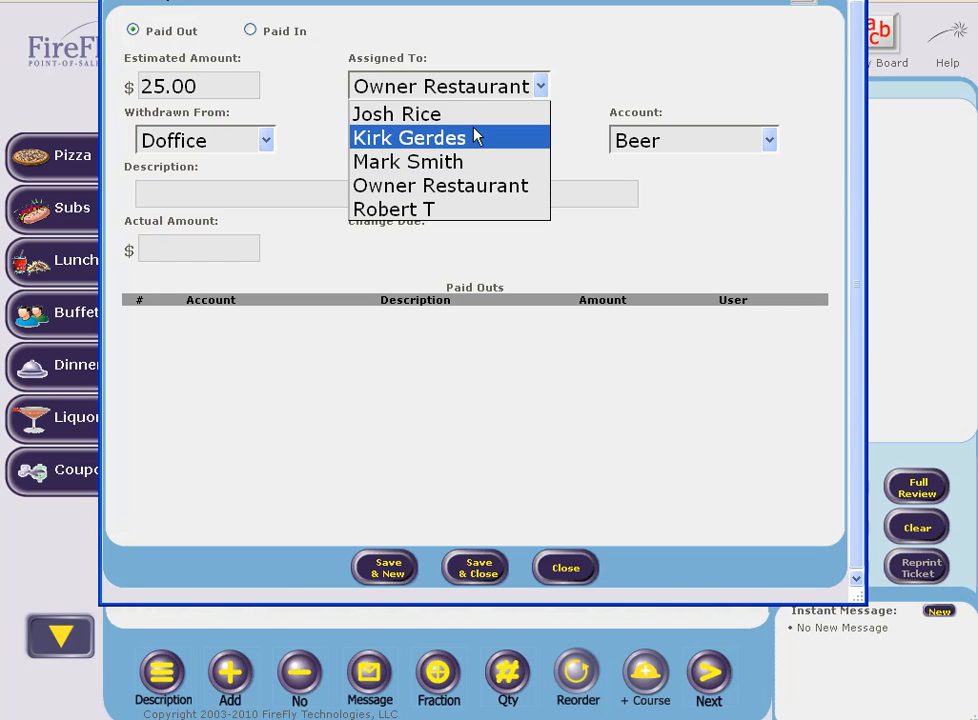
pyautogui.click(468, 117)
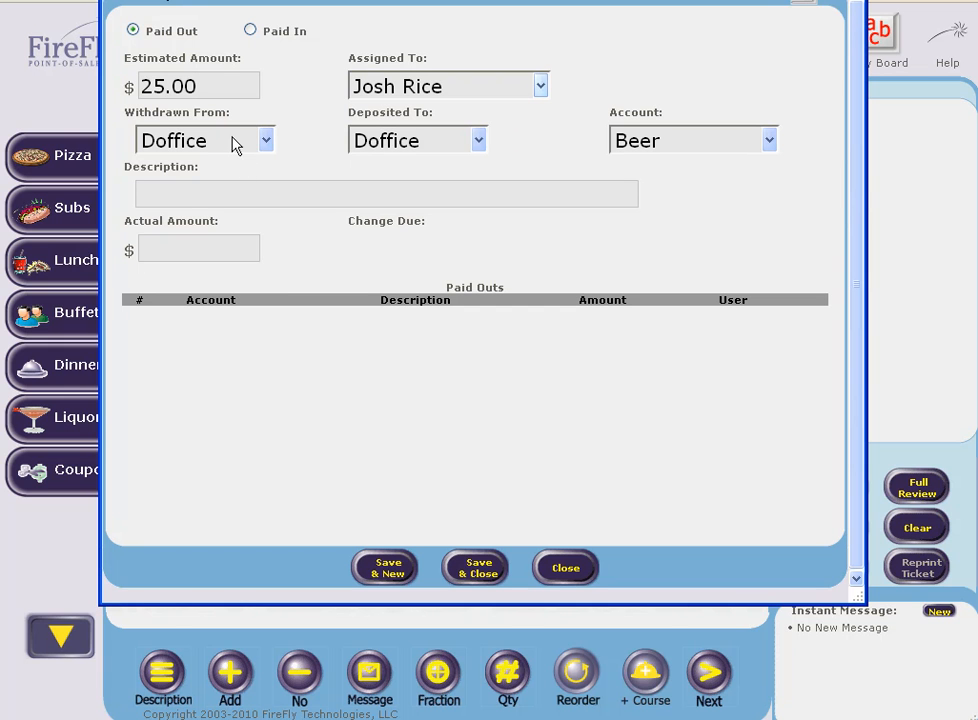
pyautogui.click(265, 146)
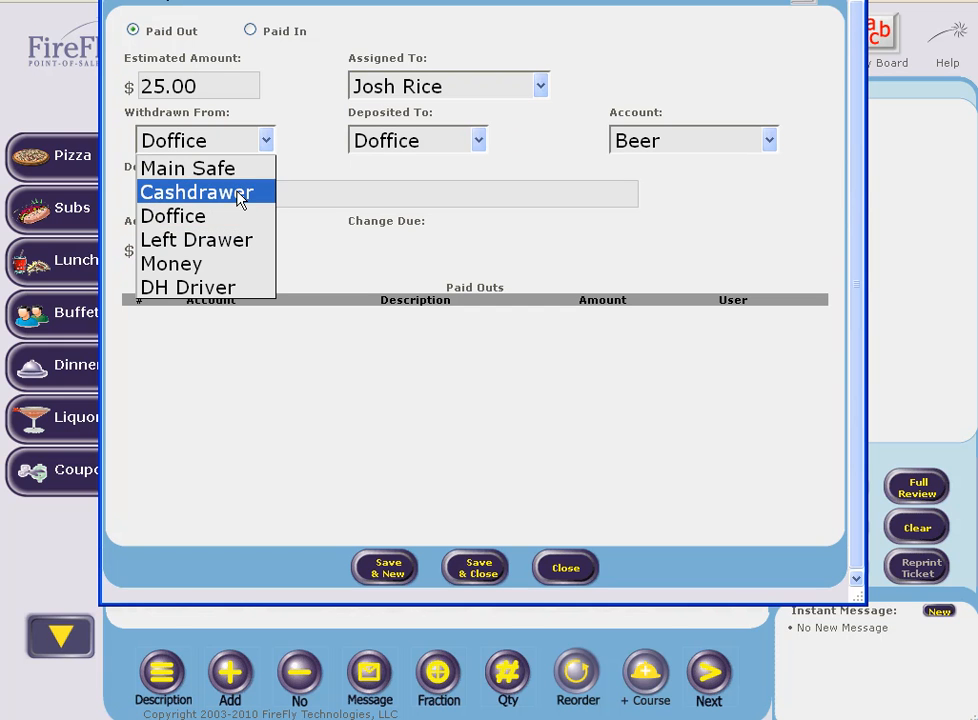
pyautogui.click(234, 242)
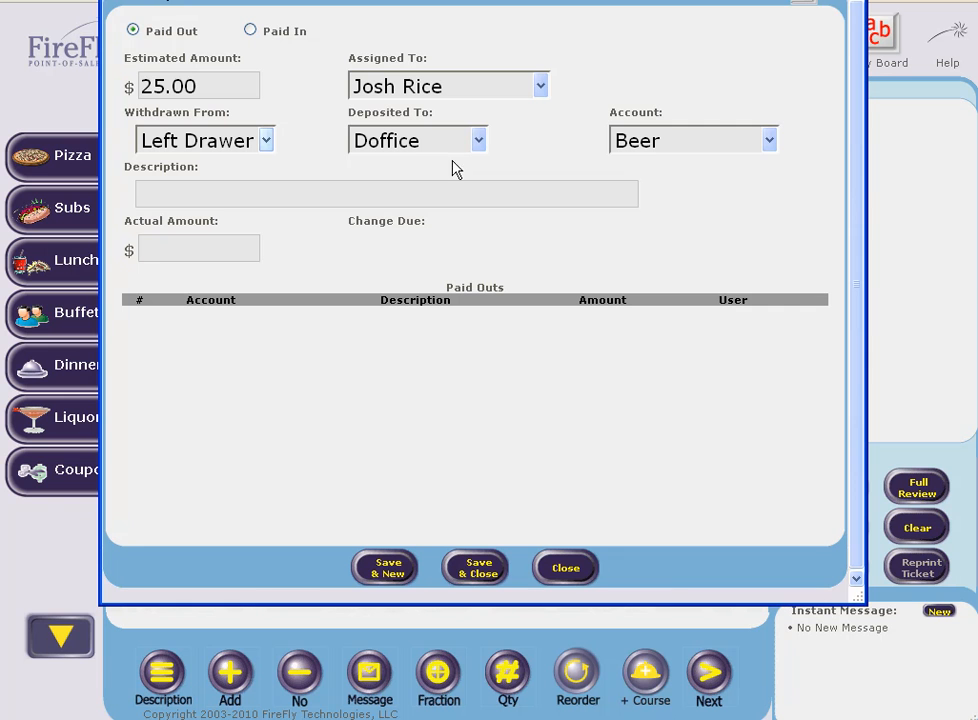
pyautogui.click(686, 148)
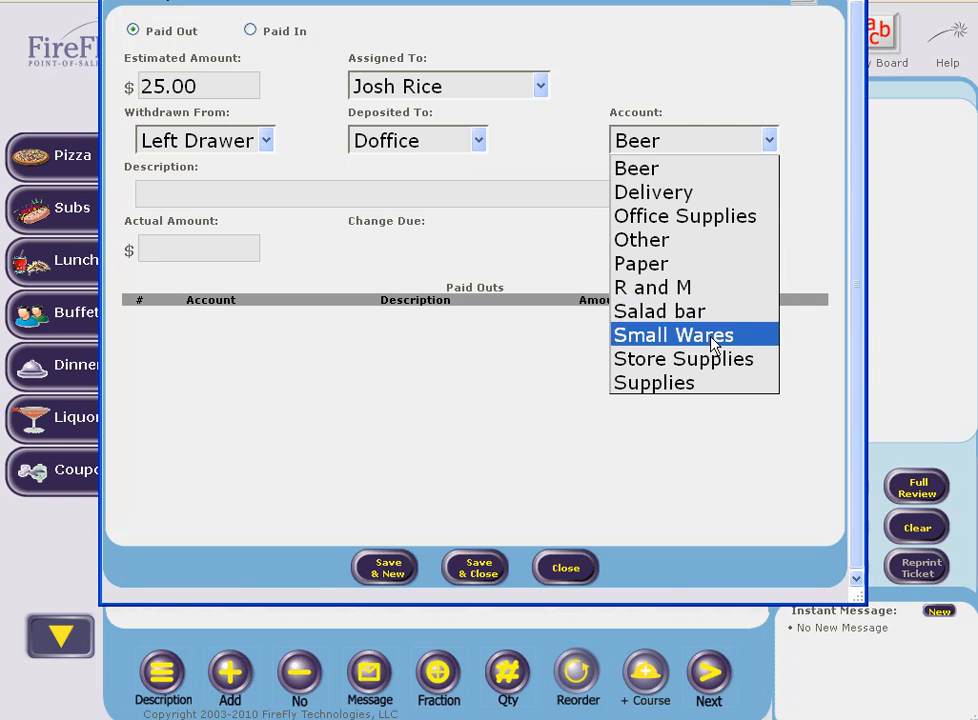
pyautogui.click(706, 362)
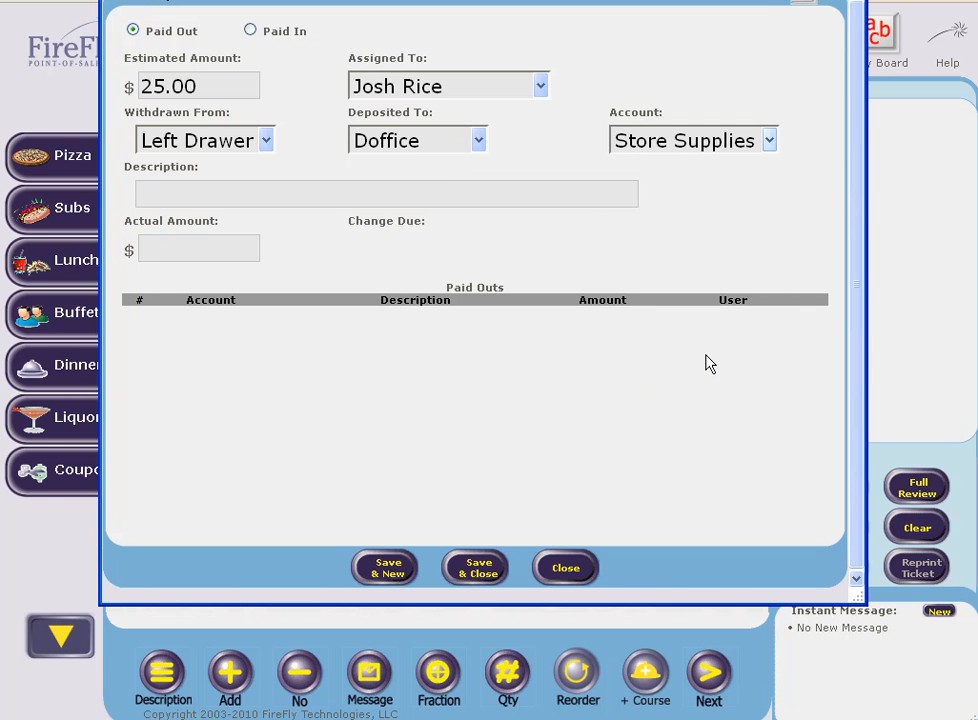
# Step: Describe the paid-out as "salad dressing", save it and close its receipt
pyautogui.click(344, 196)
pyautogui.write('salad')
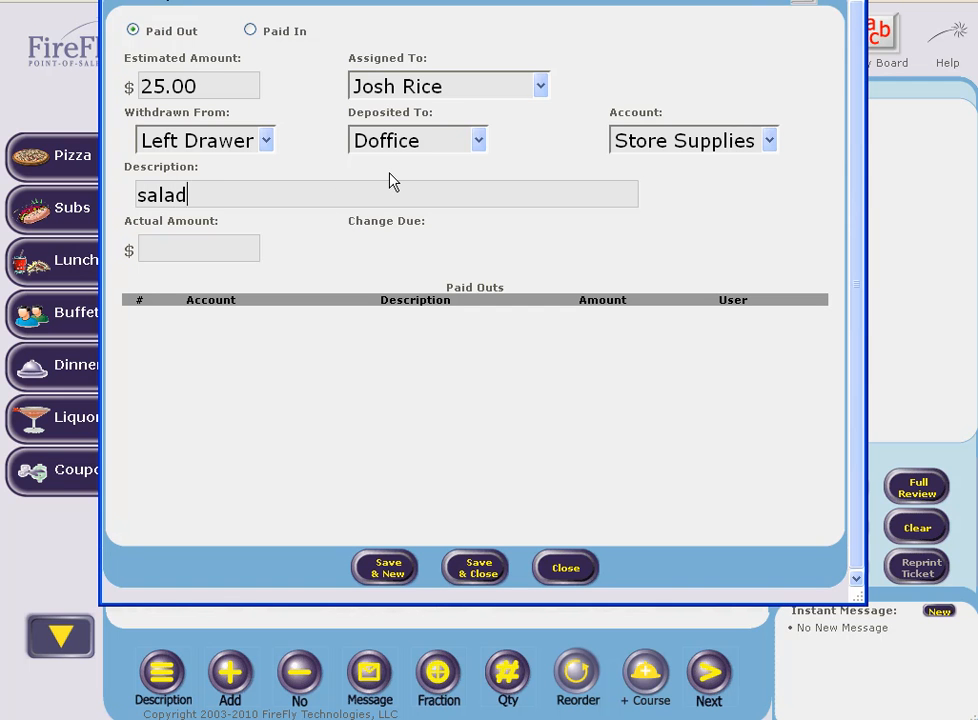
pyautogui.write(' dressing')
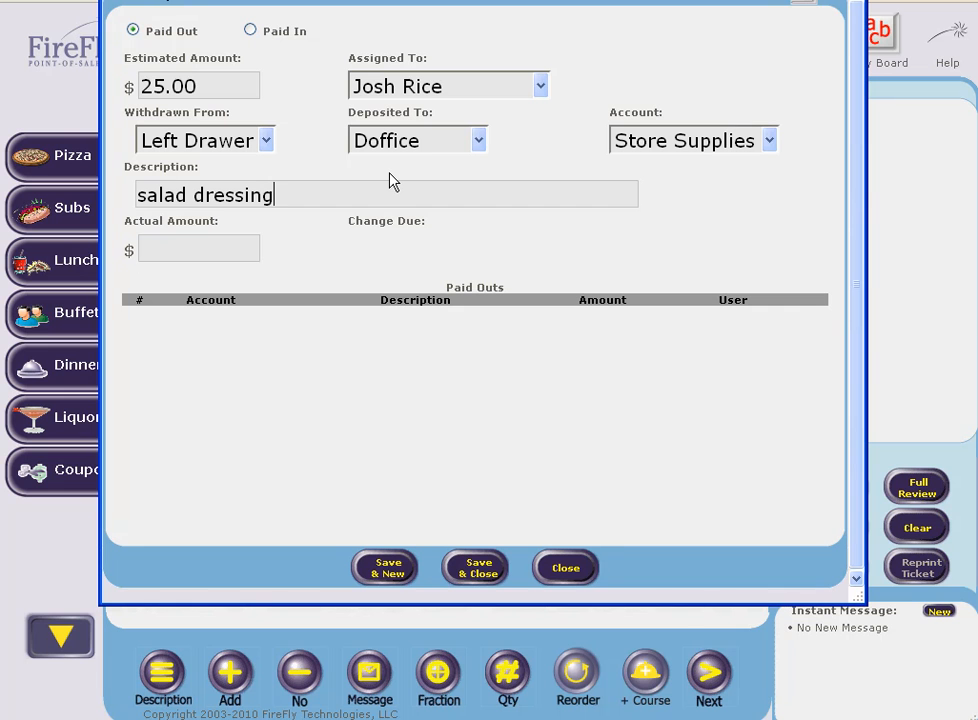
pyautogui.click(481, 569)
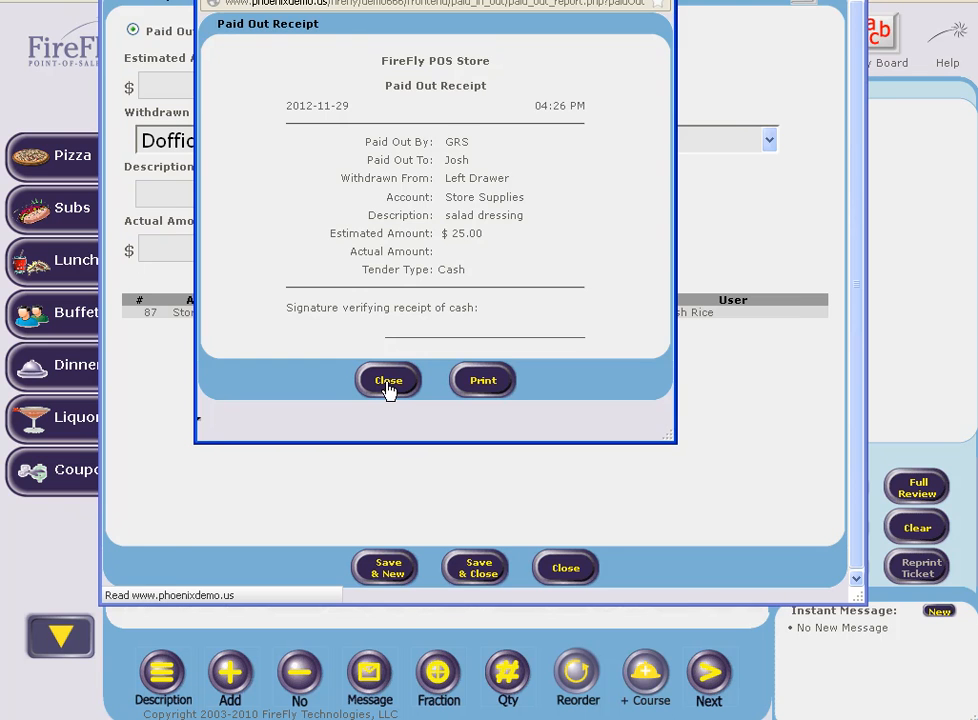
pyautogui.click(389, 389)
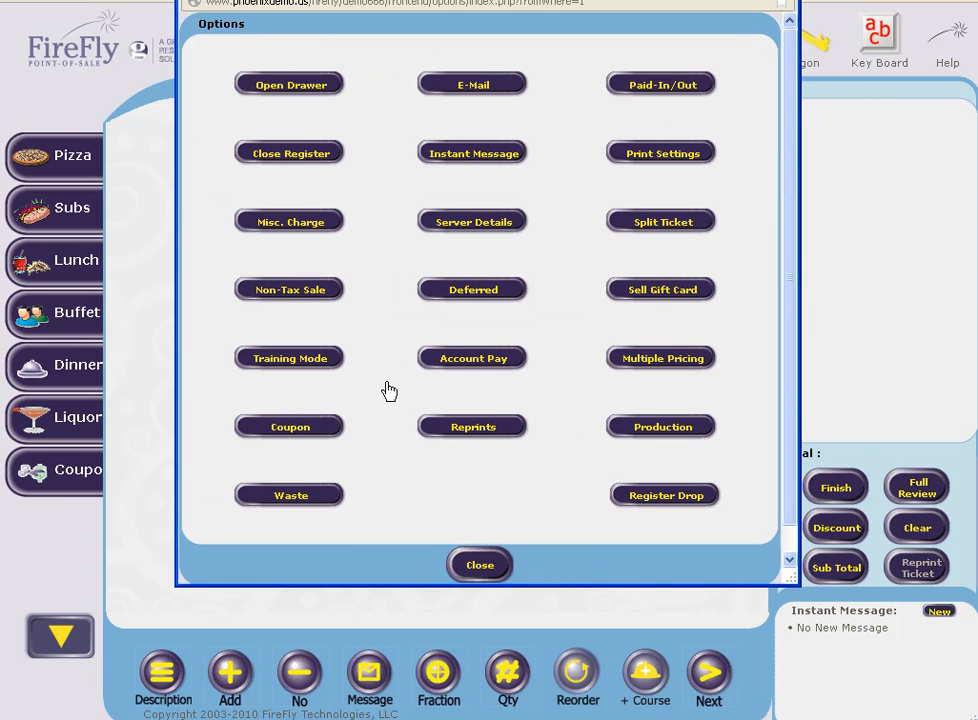
# Step: Reopen the salad dressing paid-out, enter an actual amount of $18.50 and save it
pyautogui.click(677, 90)
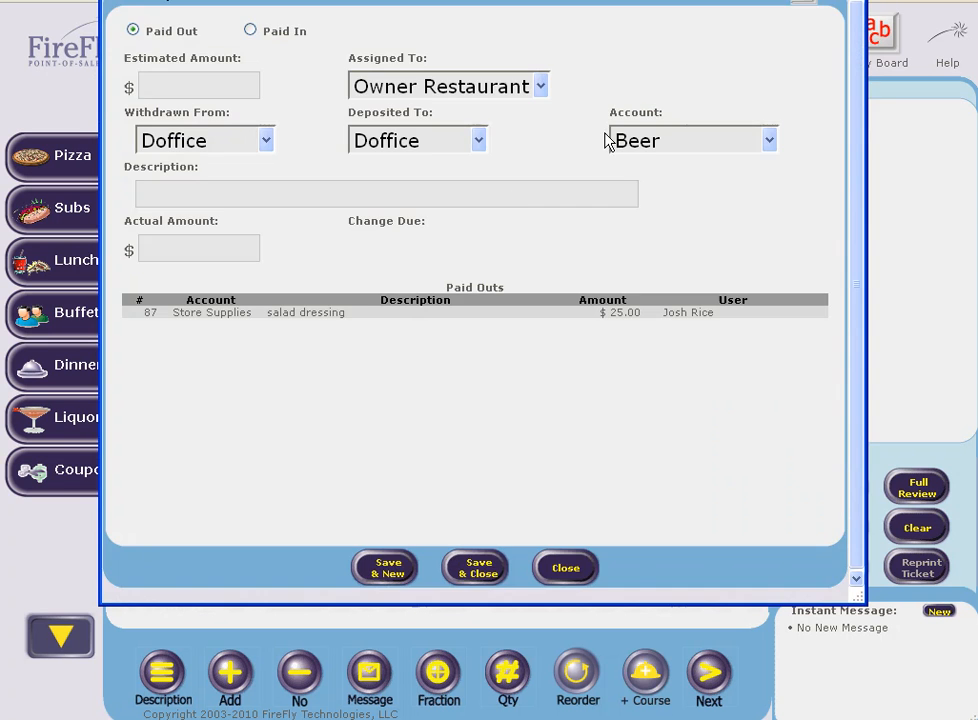
pyautogui.click(260, 318)
pyautogui.click(207, 249)
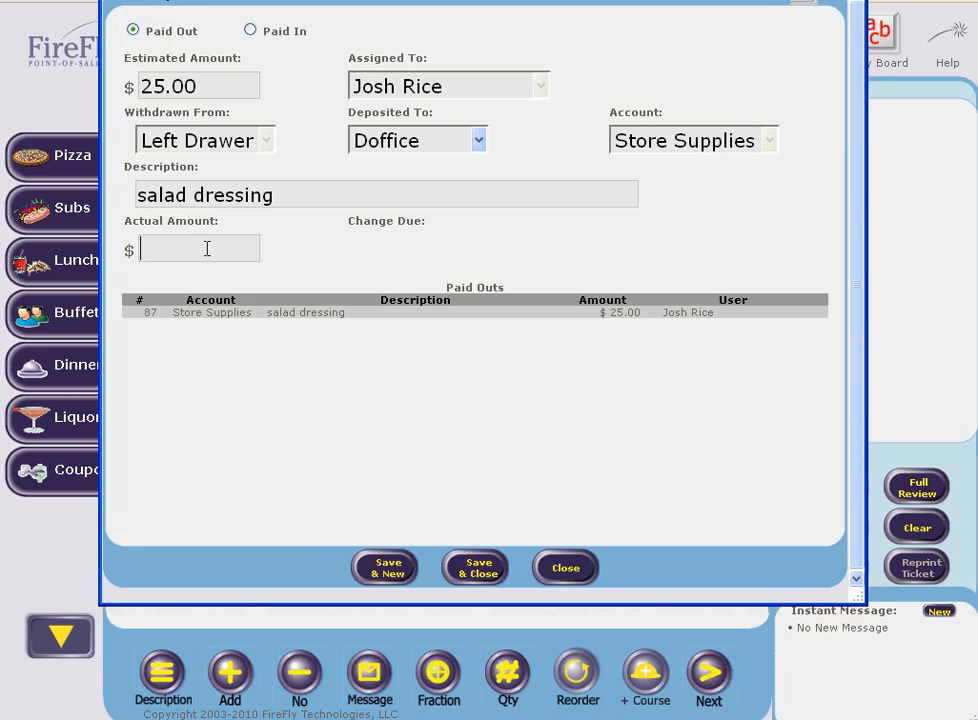
pyautogui.write('18.50')
pyautogui.moveTo(211, 248); pyautogui.dragTo(102, 188)
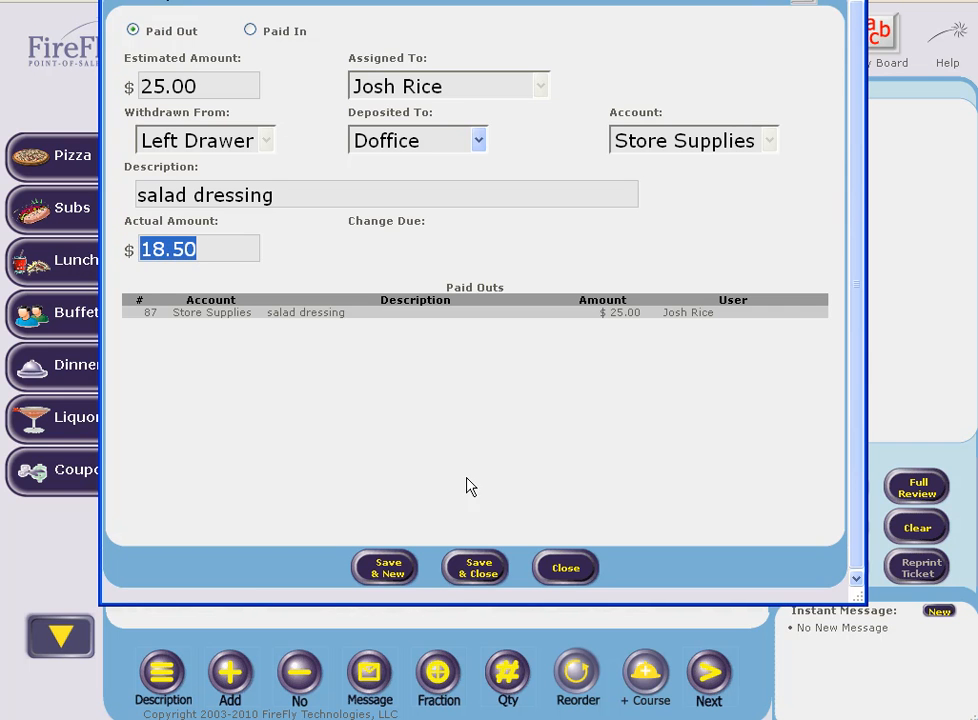
pyautogui.click(474, 578)
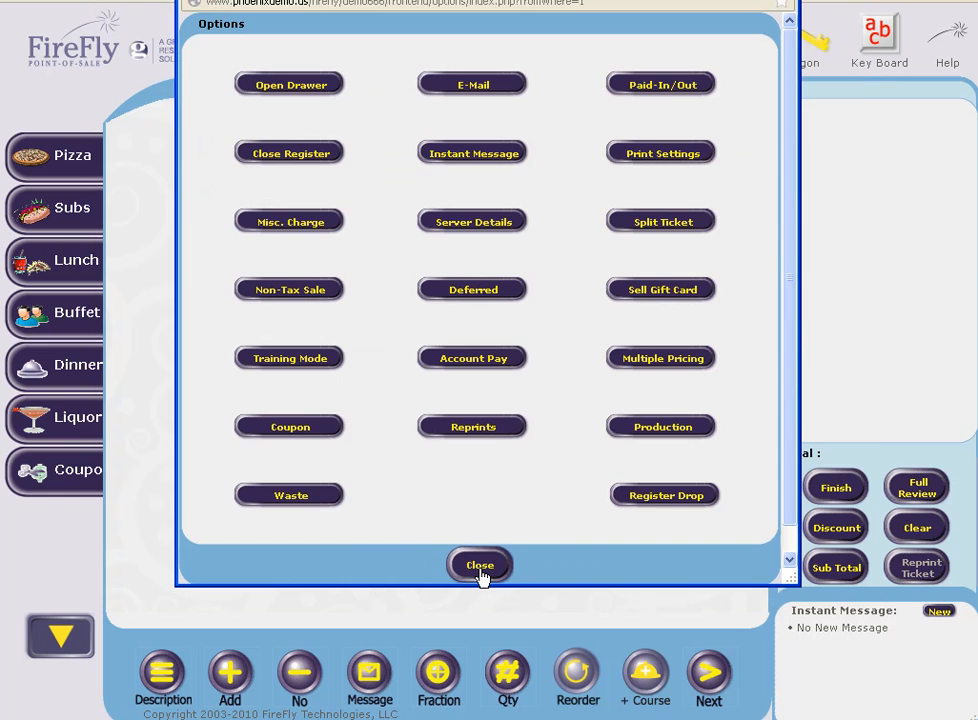
# Step: Start a paid-in of $150 with tender type Cash, account Other, deposited to Main Safe
pyautogui.click(667, 87)
pyautogui.click(250, 31)
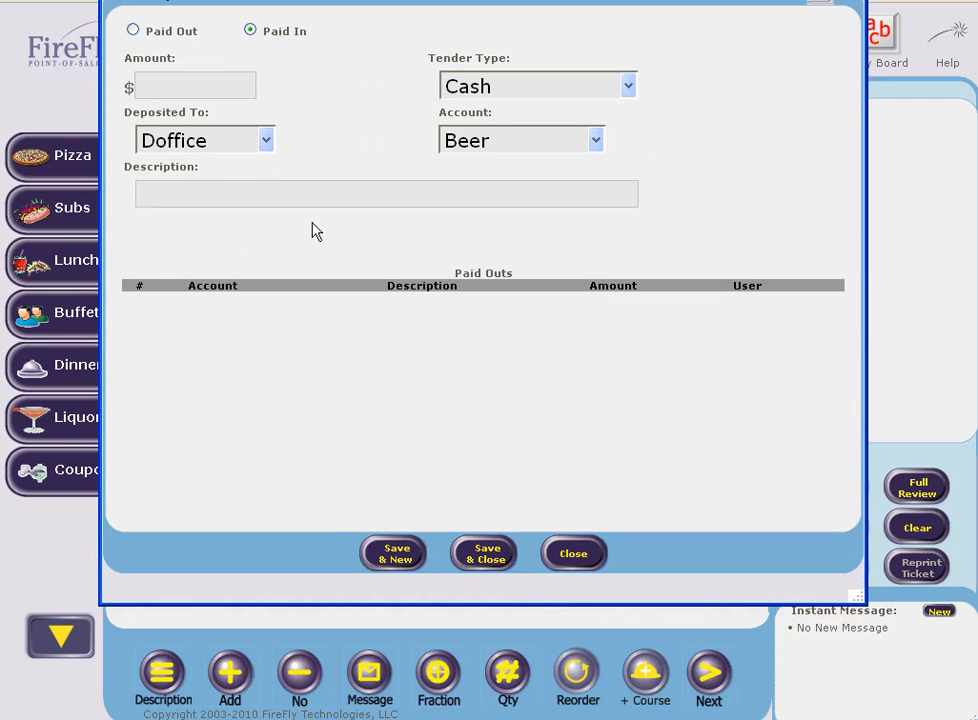
pyautogui.click(190, 84)
pyautogui.write('150')
pyautogui.click(562, 89)
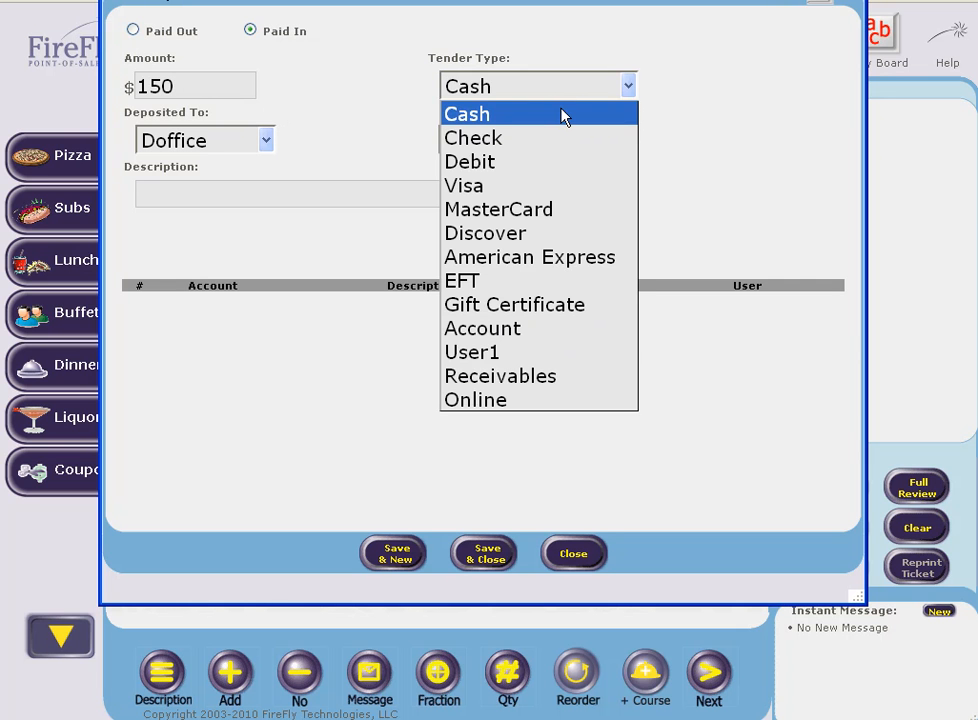
pyautogui.click(563, 115)
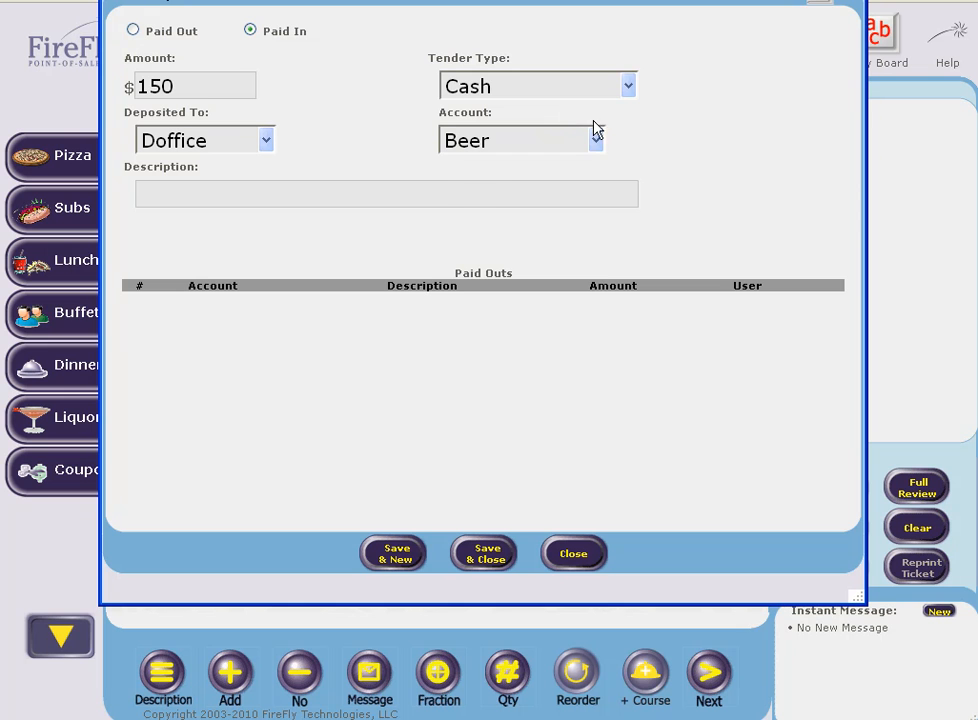
pyautogui.click(597, 141)
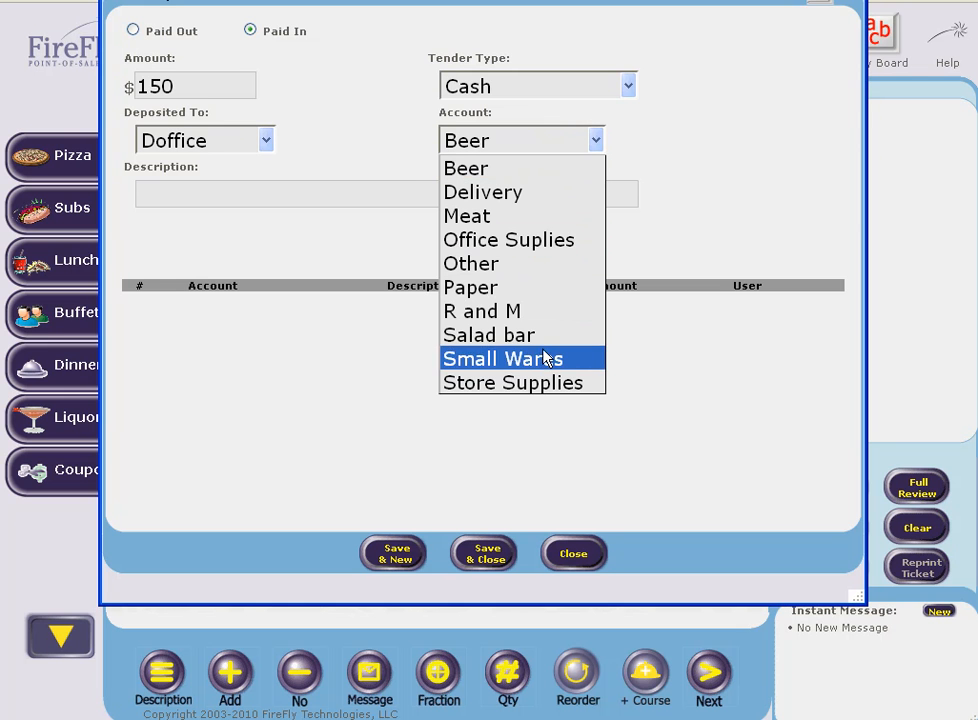
pyautogui.click(517, 265)
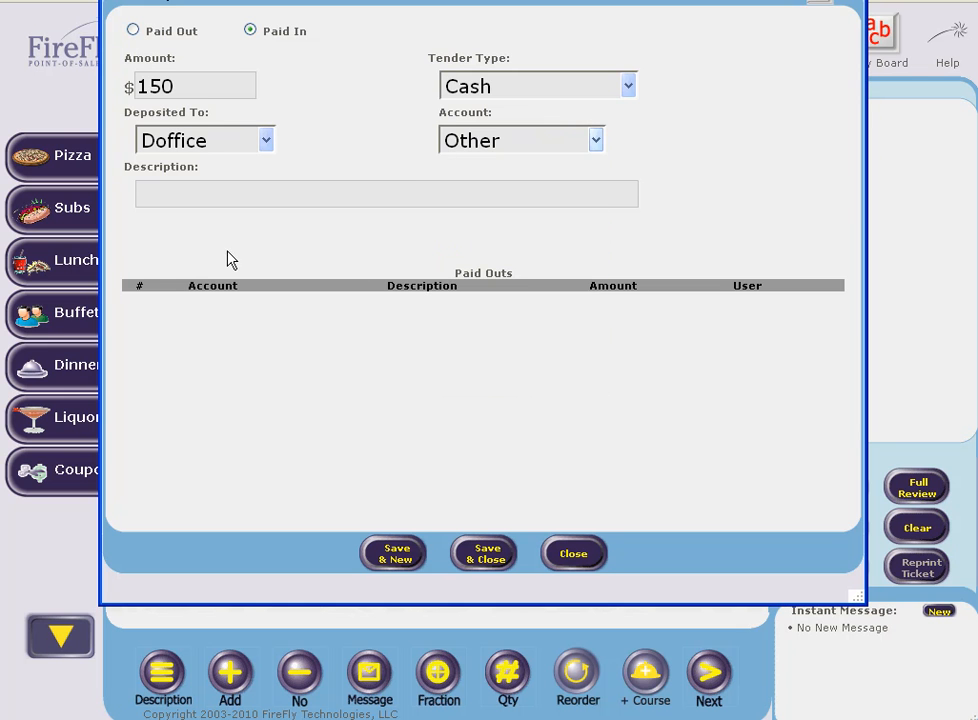
pyautogui.click(266, 141)
pyautogui.click(245, 168)
# Step: Describe the paid-in as "Vending", save it and close its receipt
pyautogui.click(274, 205)
pyautogui.write('Vending')
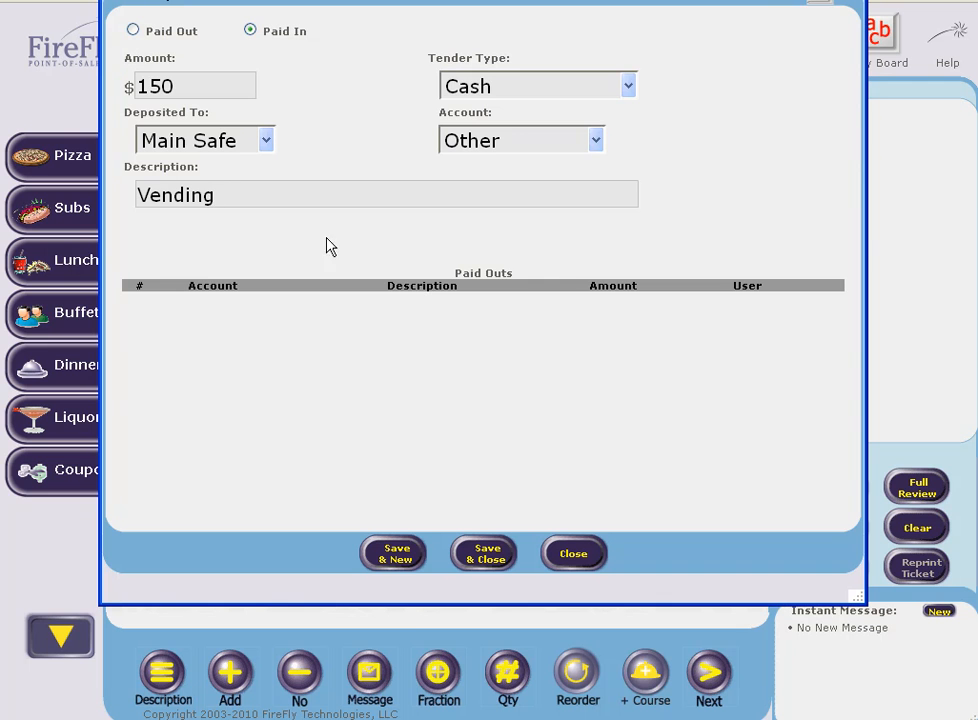
pyautogui.click(493, 558)
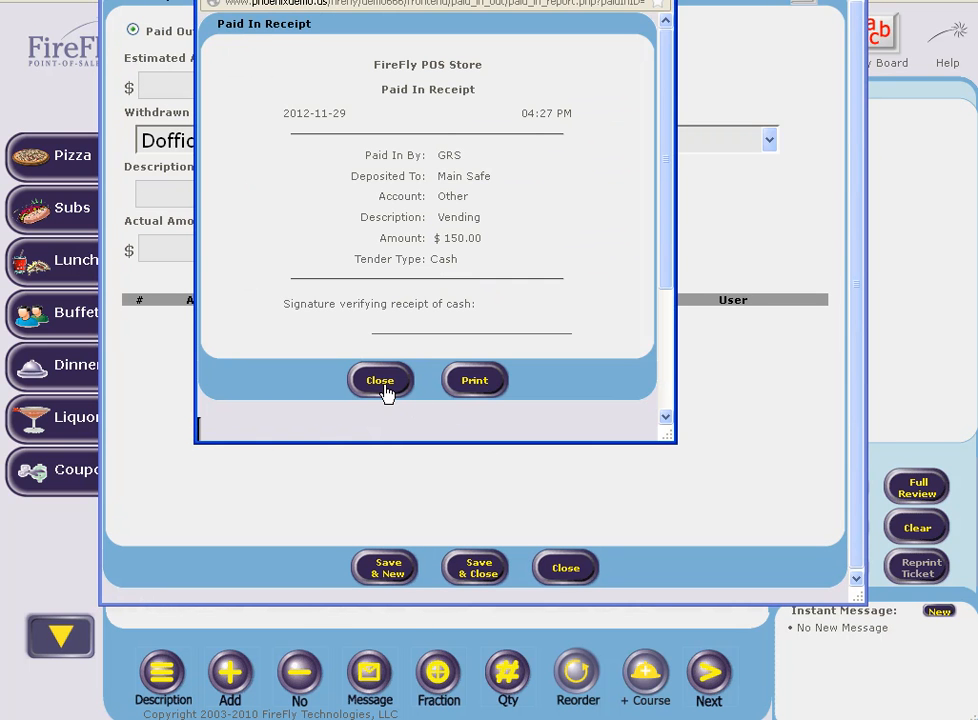
pyautogui.click(380, 381)
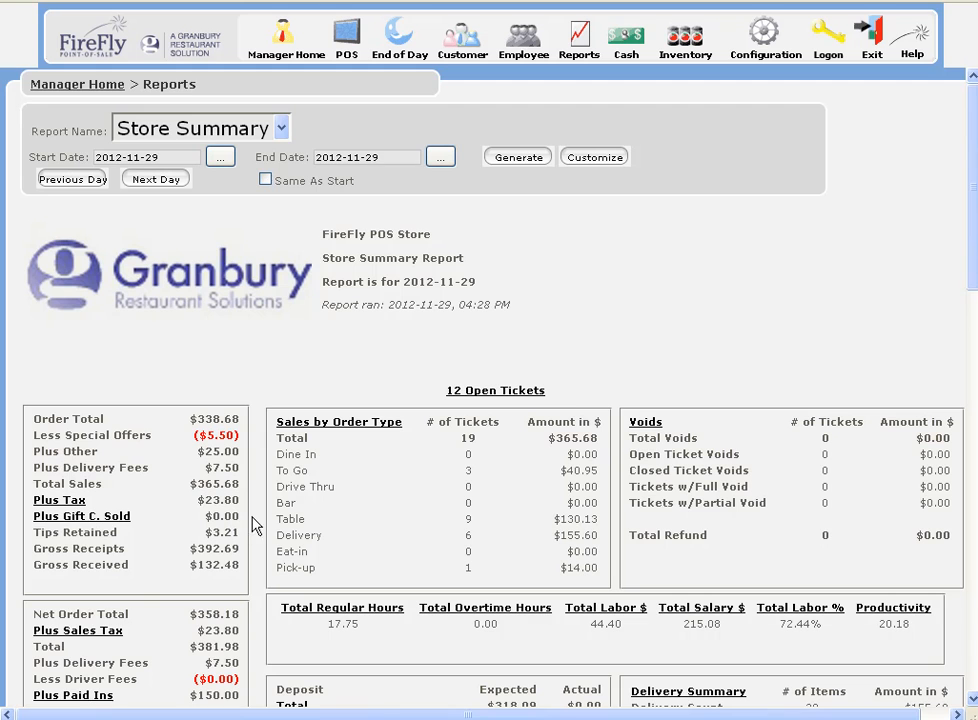
# Step: Review the paid-in and paid-out totals in the Store Summary report and open the Paid In/Out detail report
pyautogui.scroll(-4, 970, 240)
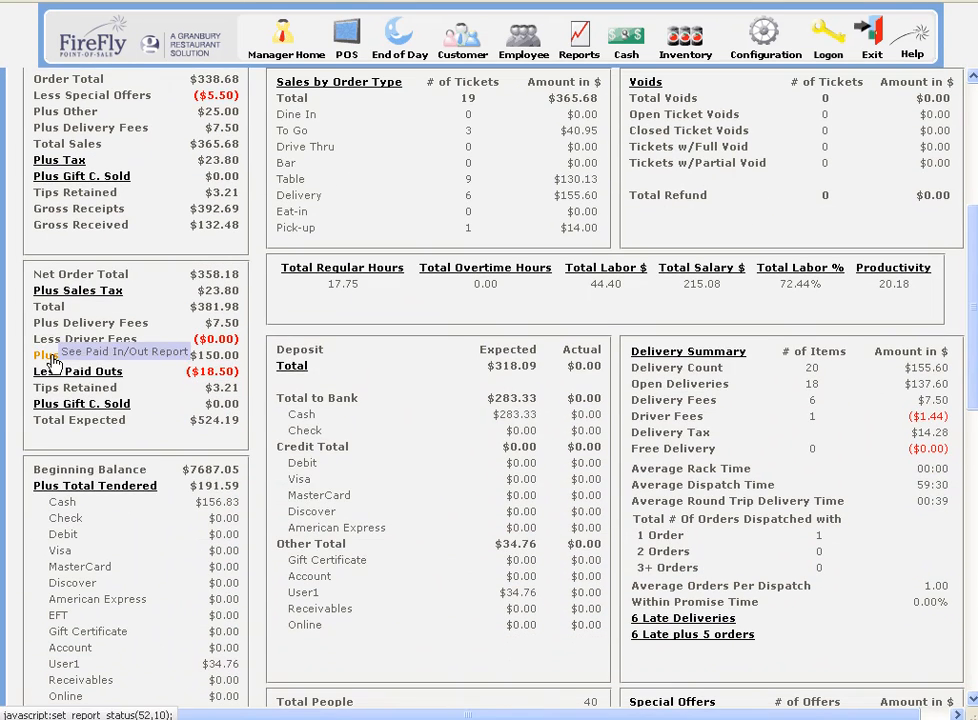
pyautogui.scroll(-5, 93, 582)
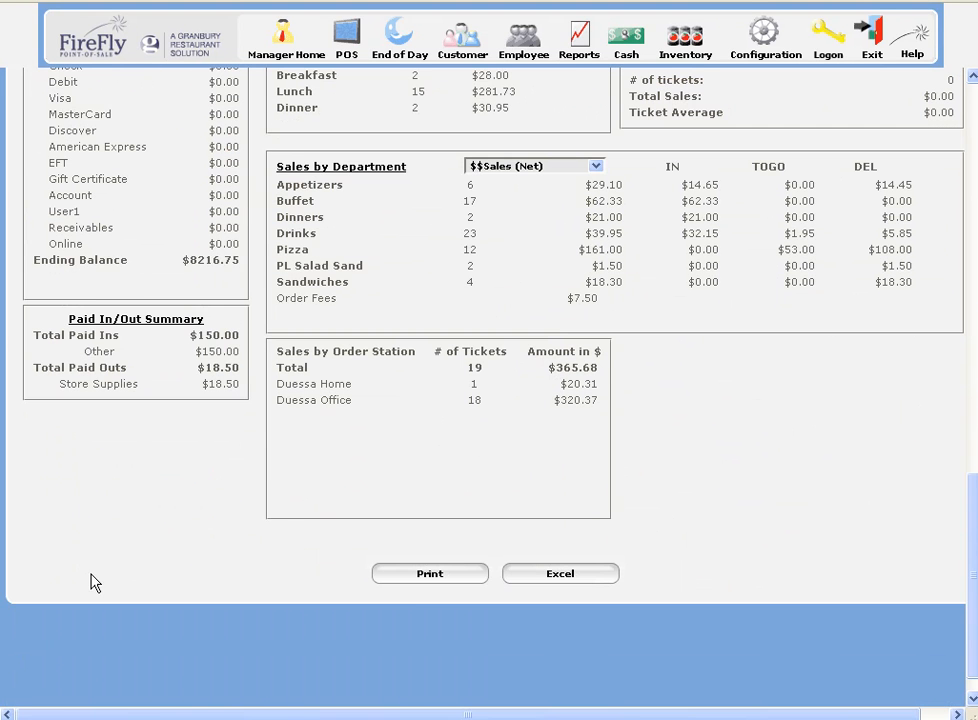
pyautogui.click(143, 320)
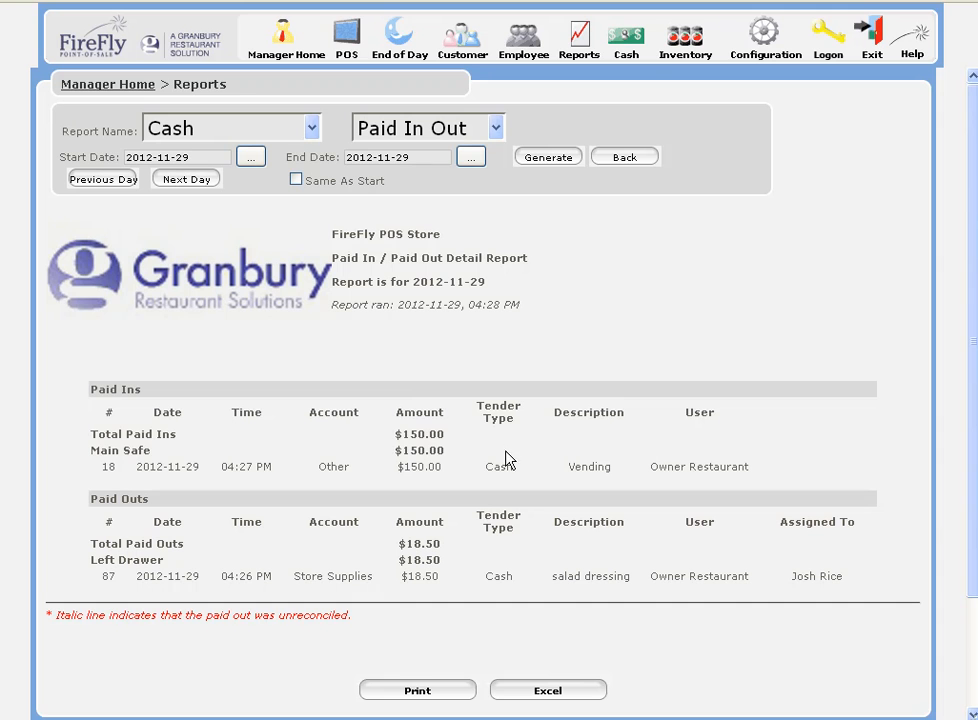
# Step: Open the Delivery paid-out account in the Paid Ins/Outs configuration and tick Report On Payroll
pyautogui.click(722, 42)
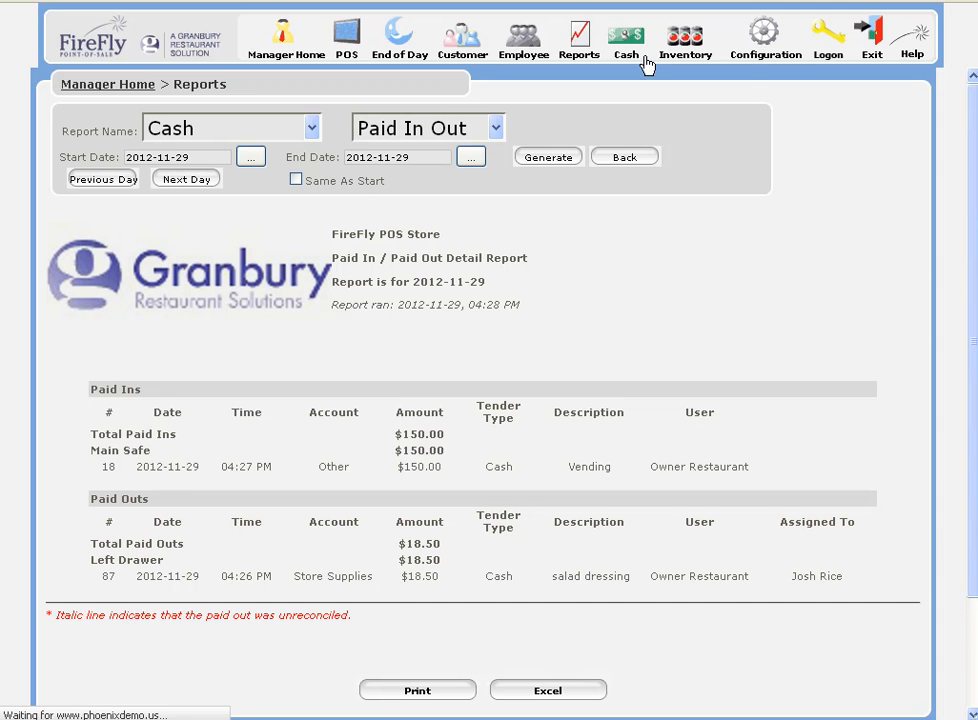
pyautogui.click(140, 167)
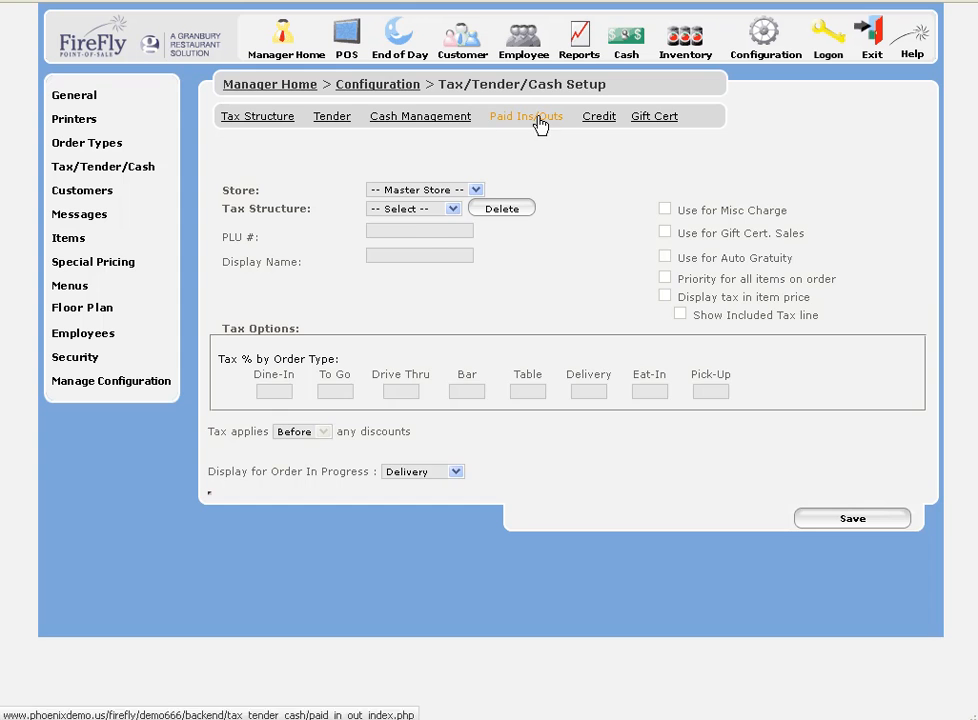
pyautogui.click(532, 118)
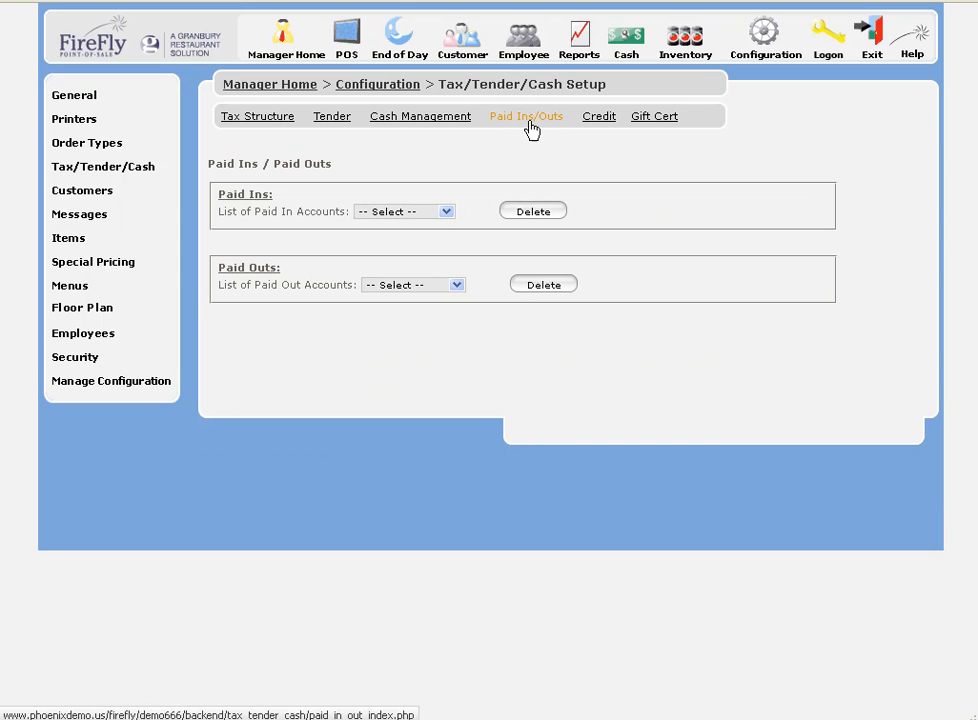
pyautogui.click(447, 211)
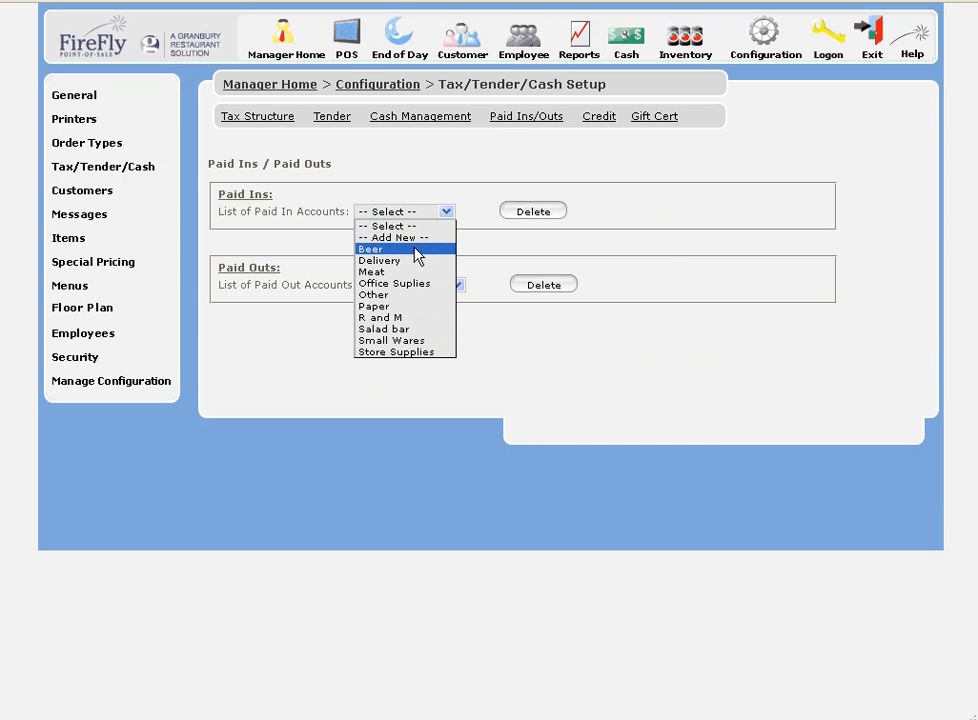
pyautogui.click(90, 719)
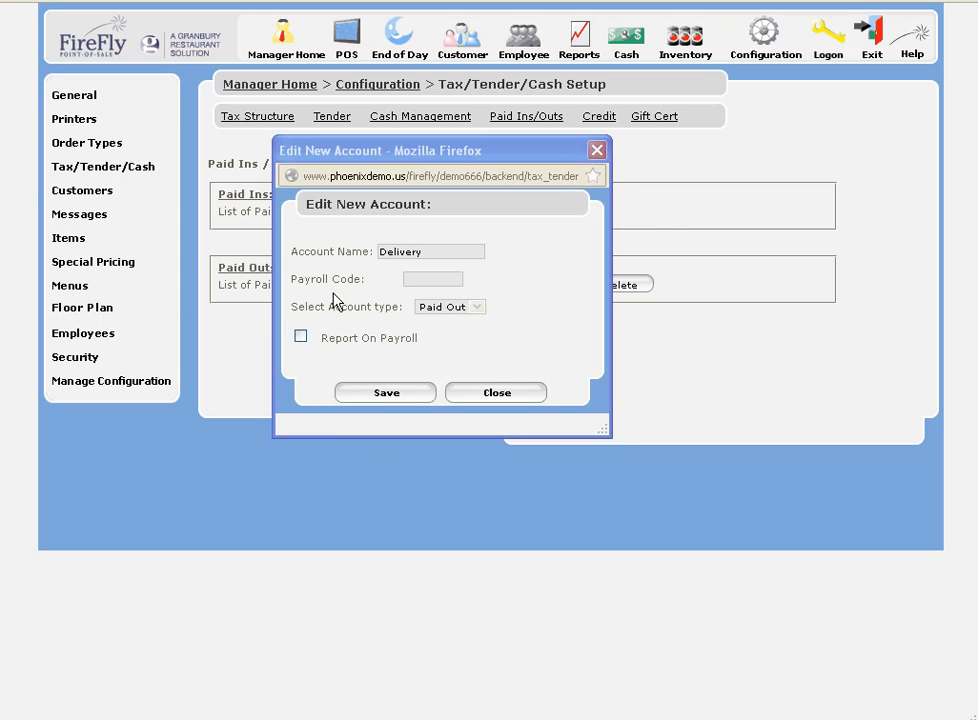
pyautogui.click(301, 336)
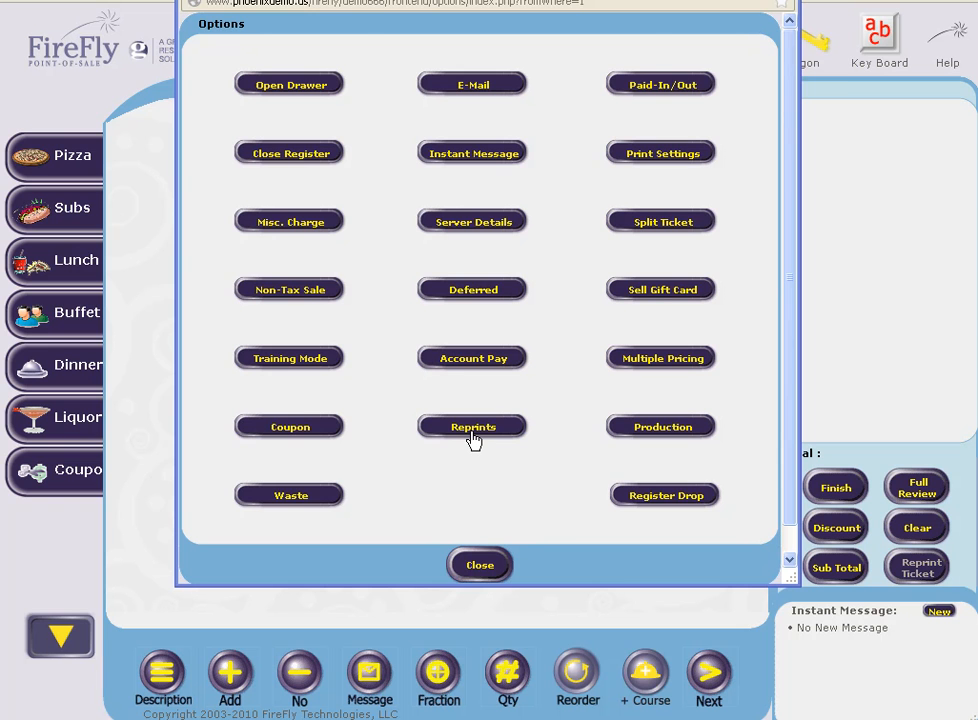
# Step: Open the POS receipt reprints and list the paid-in receipts for 2012-11-29
pyautogui.click(473, 430)
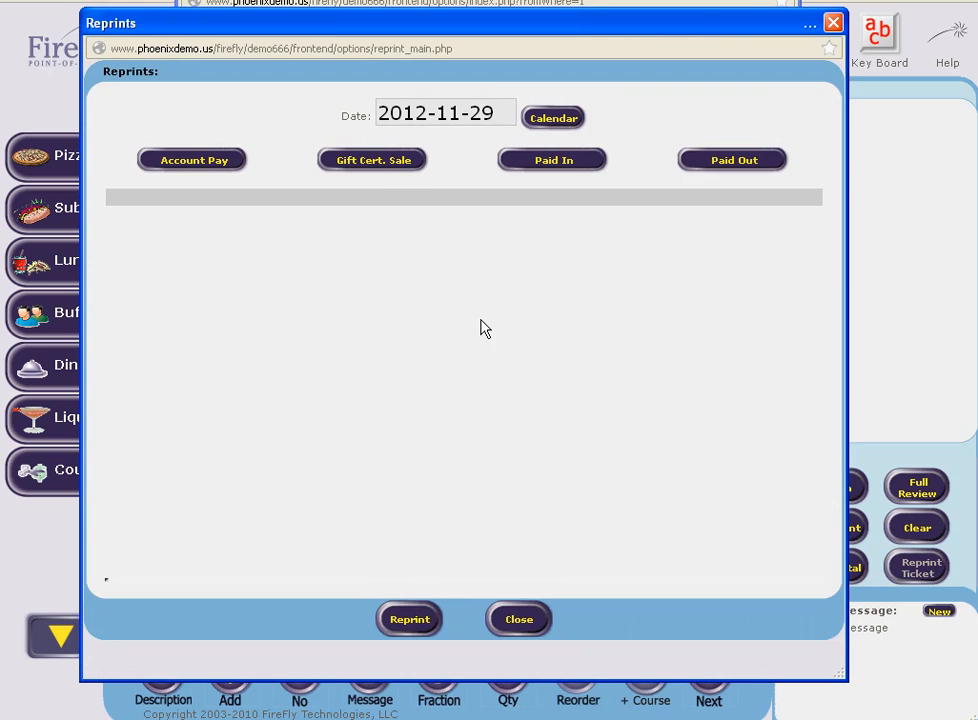
pyautogui.click(563, 170)
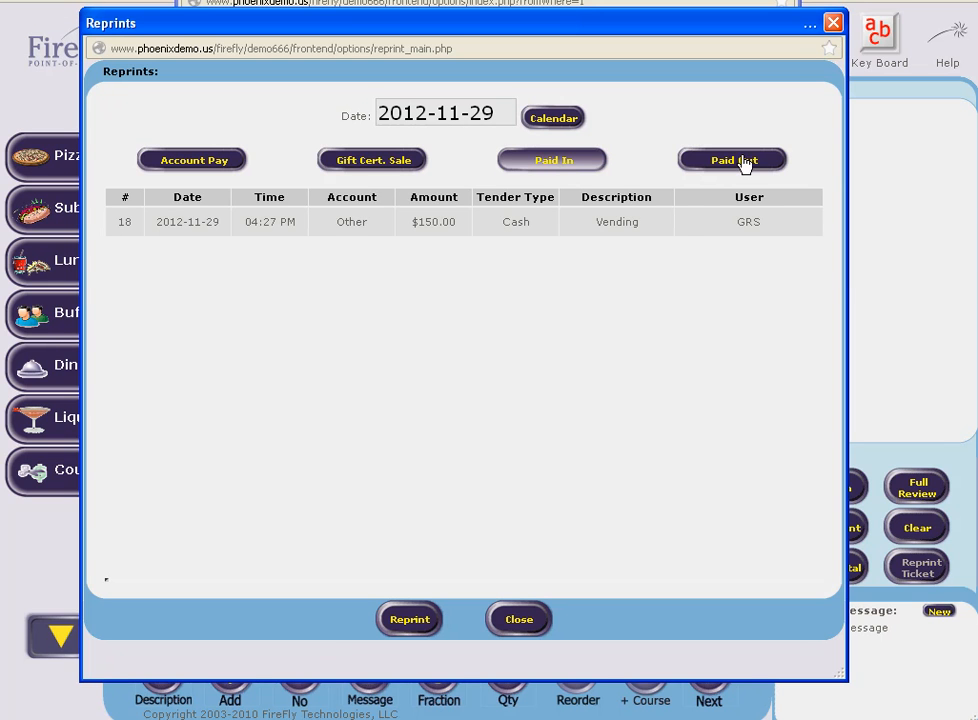
# Step: List the paid-out, gift certificate sale and account pay receipts for the same date, and close the reprints
pyautogui.click(742, 164)
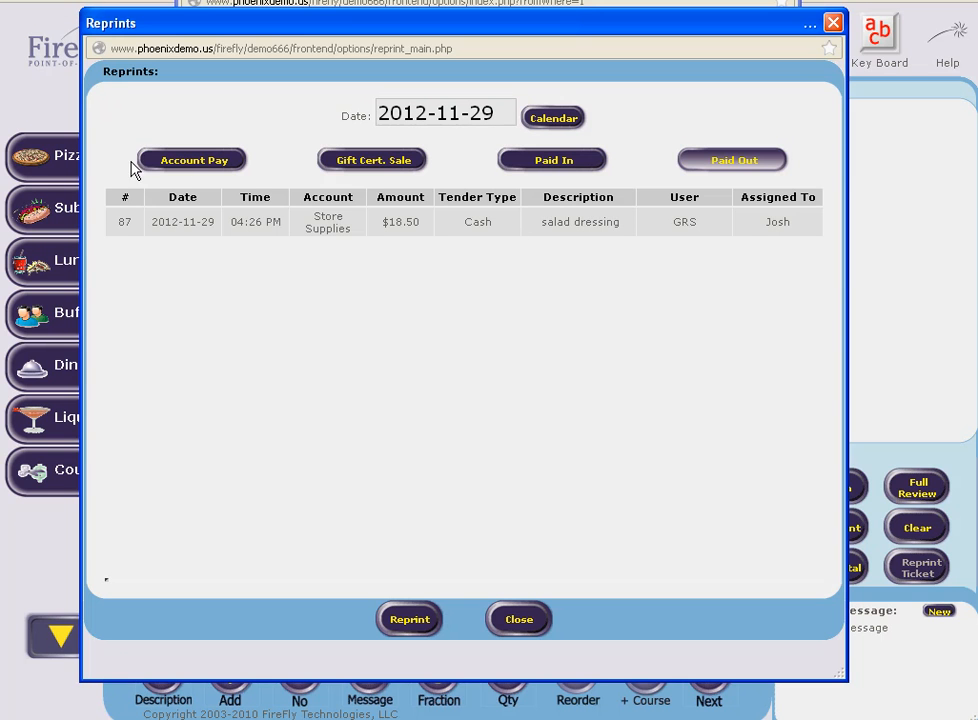
pyautogui.click(358, 165)
pyautogui.click(183, 162)
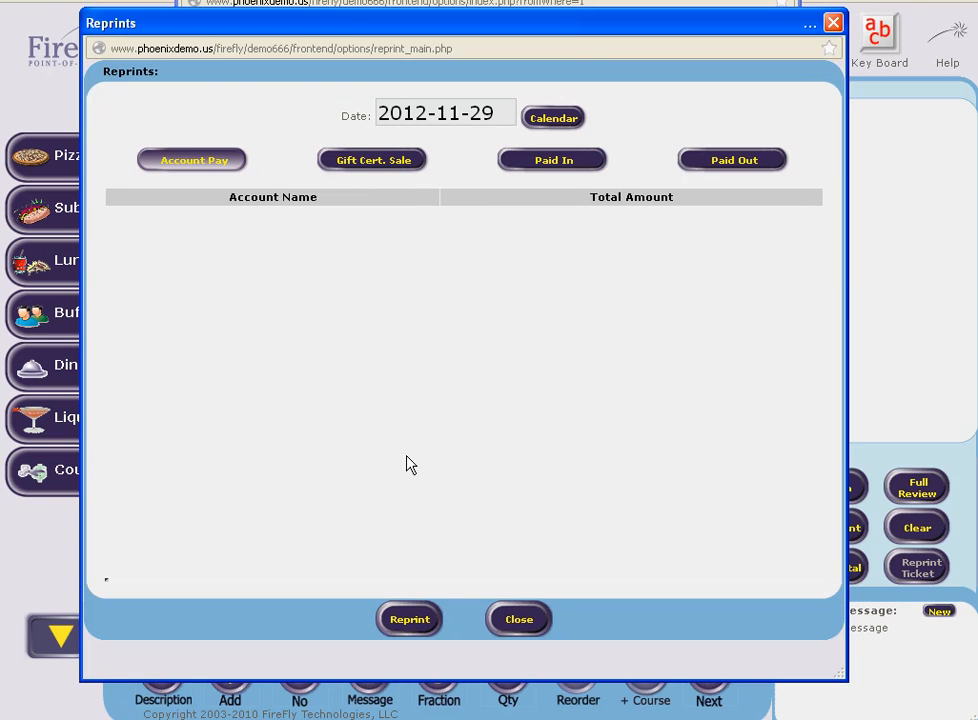
pyautogui.click(519, 619)
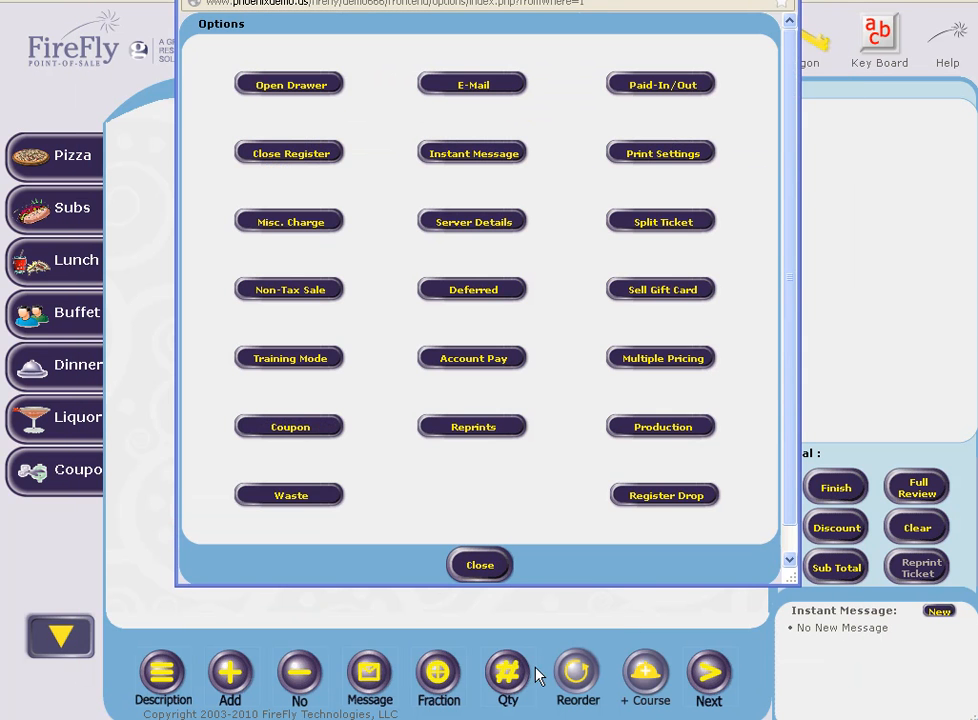
# Step: Start a register drop for the Doffice cash location
pyautogui.click(675, 506)
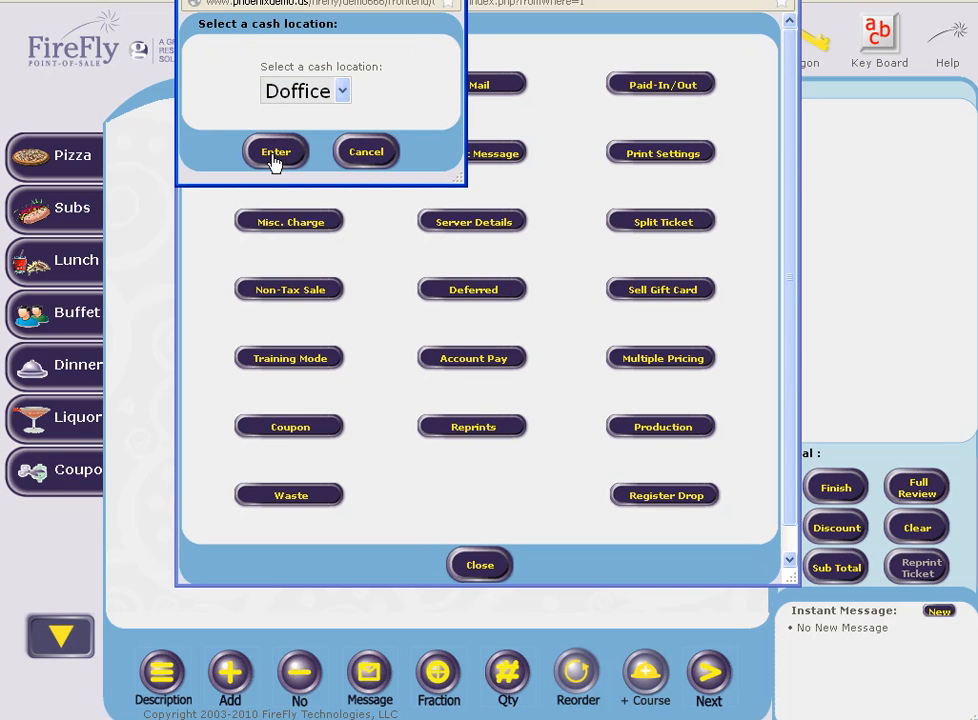
pyautogui.click(342, 92)
pyautogui.click(316, 120)
pyautogui.click(277, 153)
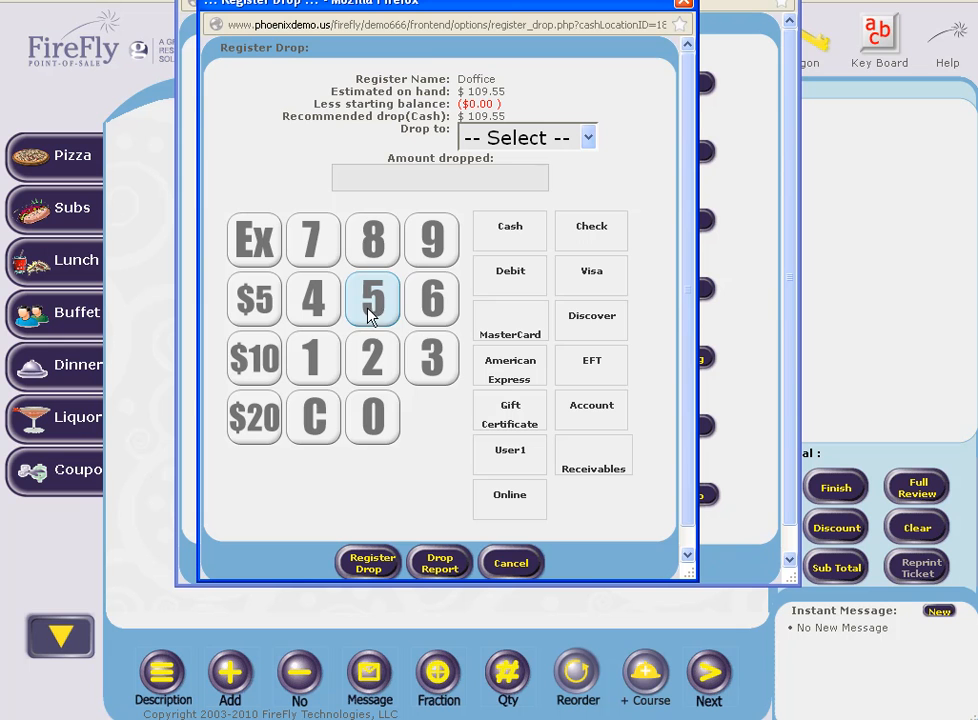
# Step: Record a register drop of 100.00 in cash to the Main Safe
pyautogui.click(312, 357)
pyautogui.click(368, 417)
pyautogui.click(368, 417)
pyautogui.click(368, 417)
pyautogui.click(594, 139)
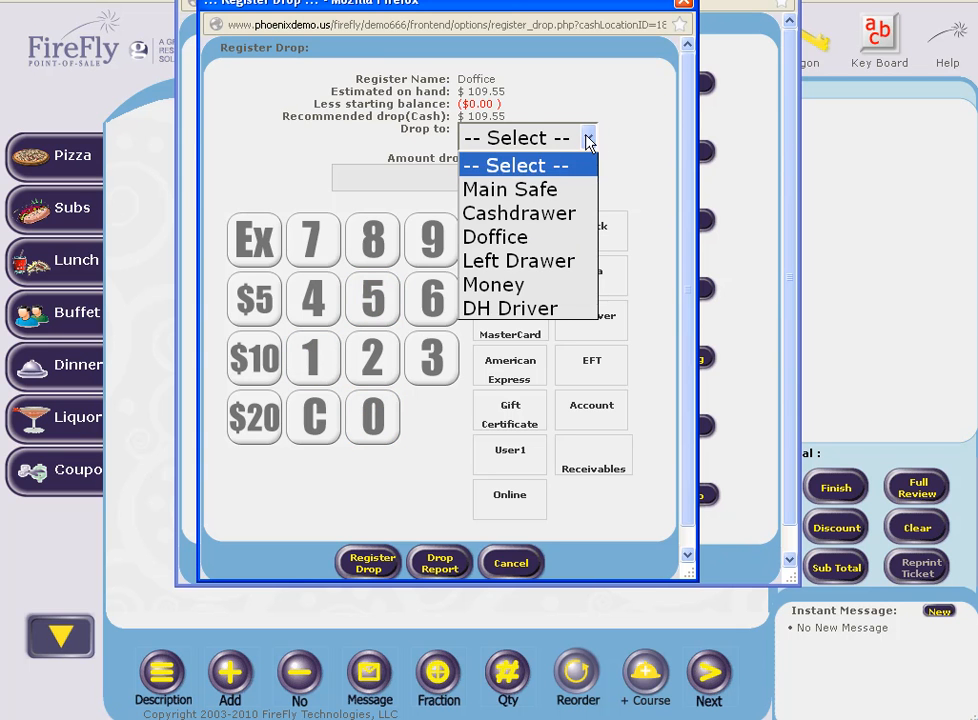
pyautogui.click(551, 188)
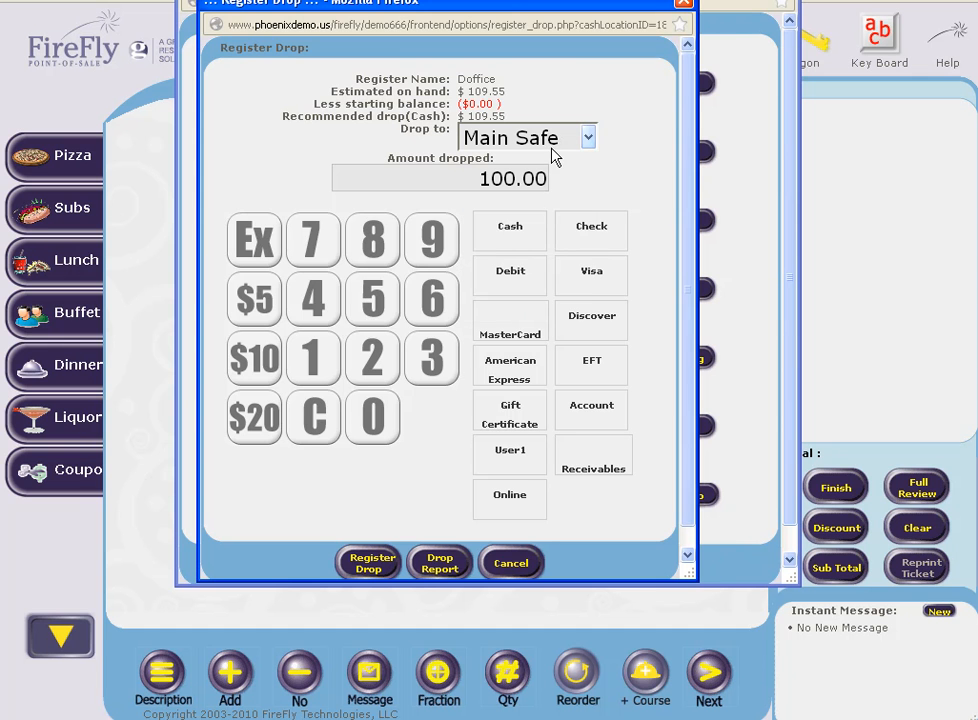
pyautogui.click(509, 232)
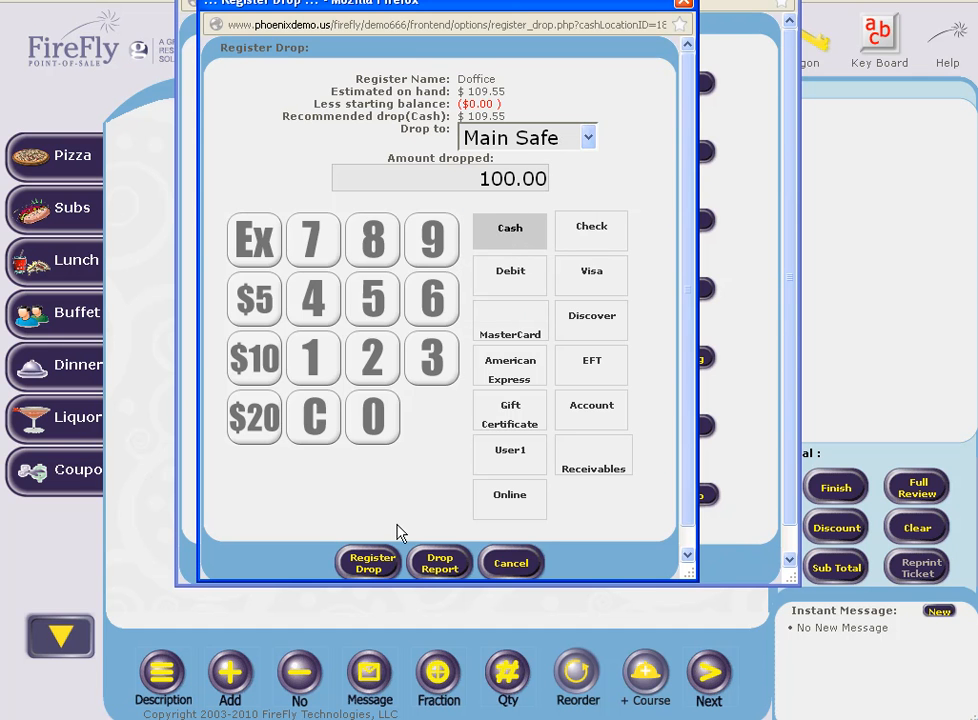
pyautogui.click(373, 570)
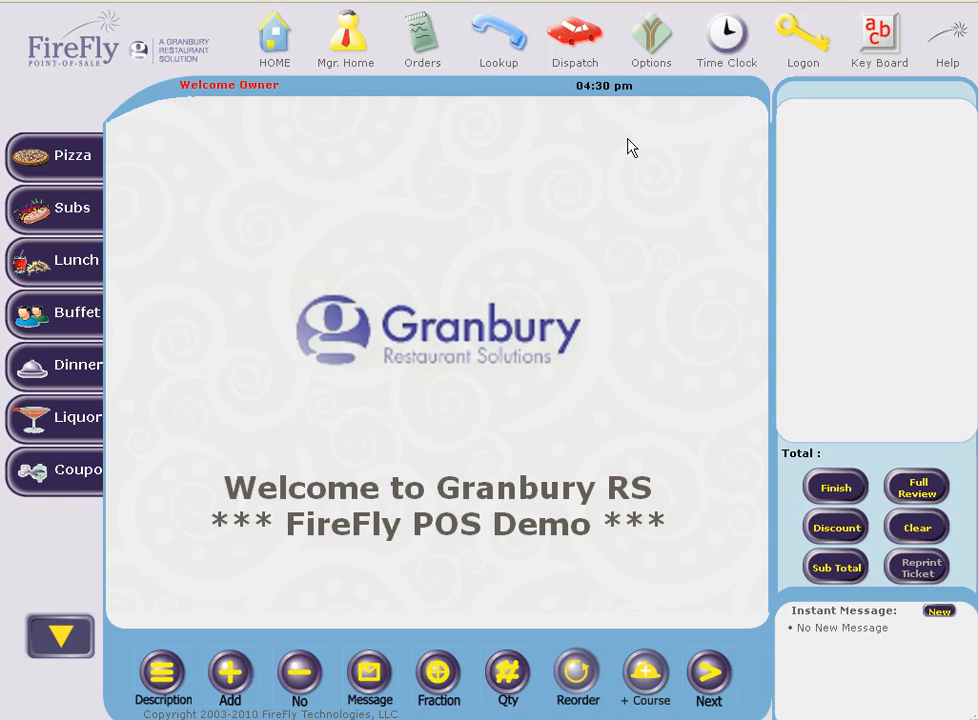
# Step: Review the register drop report for the Doffice cash location and close it
pyautogui.click(641, 44)
pyautogui.click(668, 500)
pyautogui.click(268, 158)
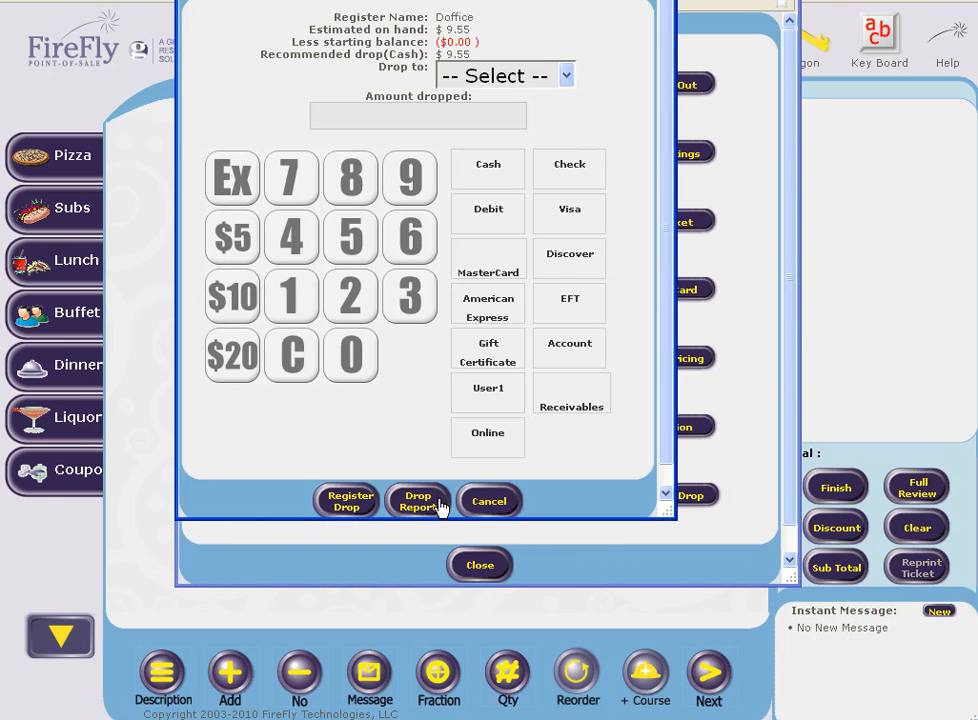
pyautogui.click(419, 510)
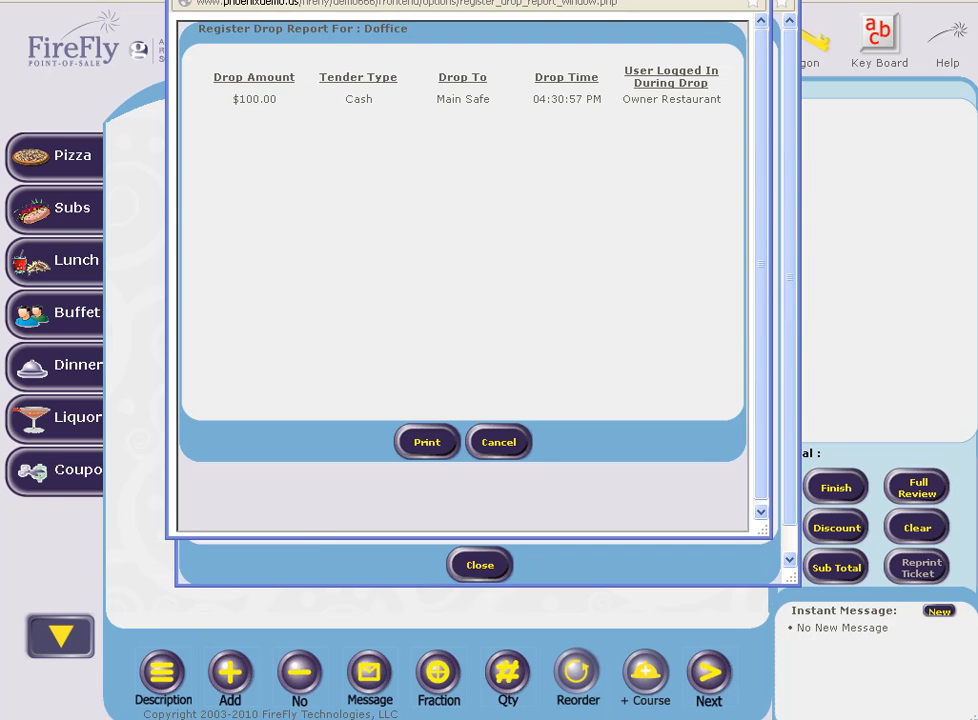
pyautogui.click(757, 1)
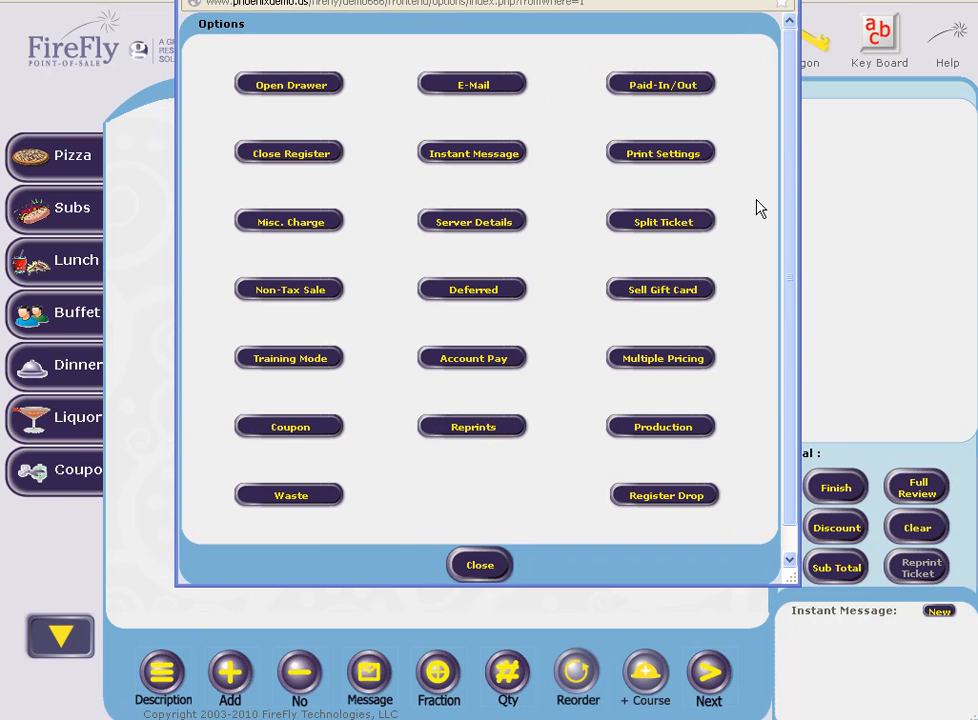
# Step: Check which alternative printer settings are available and close the printer settings without changing them
pyautogui.click(682, 160)
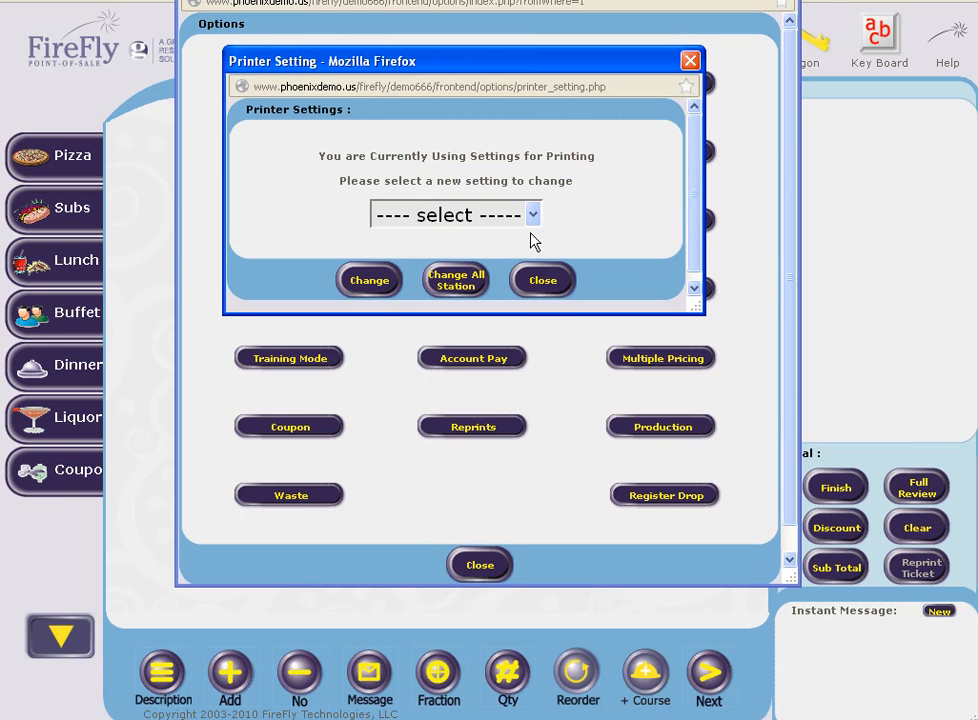
pyautogui.click(535, 216)
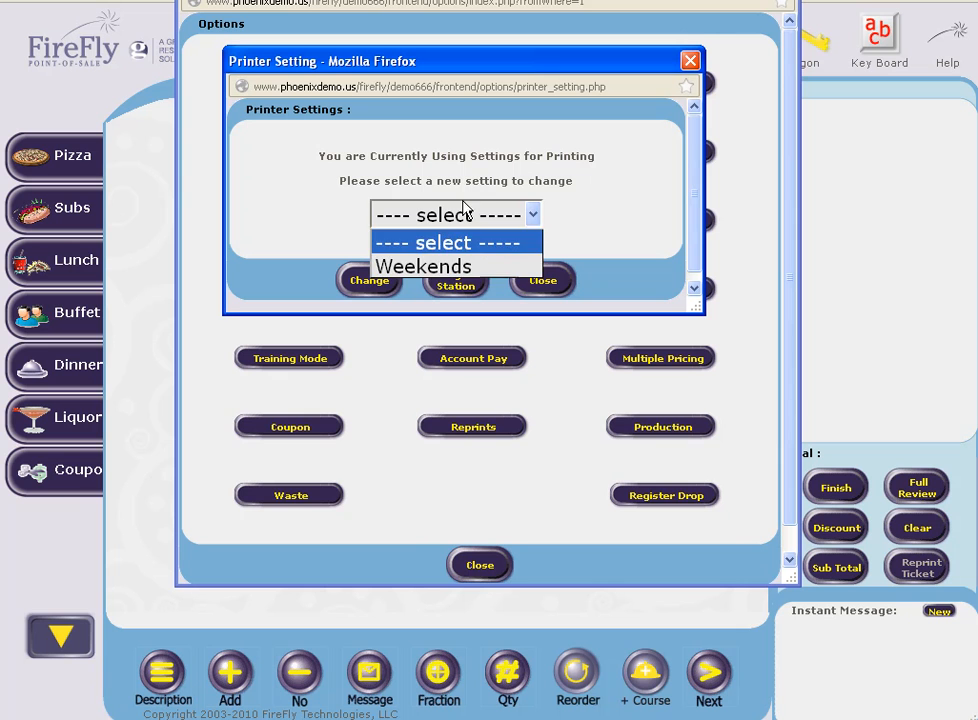
pyautogui.click(533, 214)
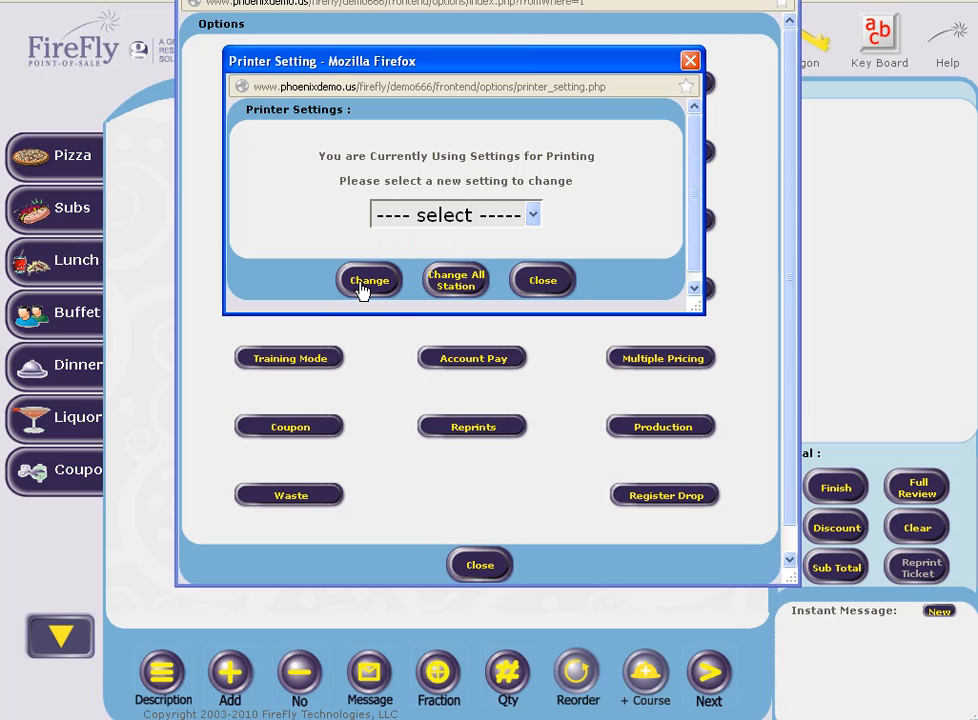
pyautogui.click(541, 283)
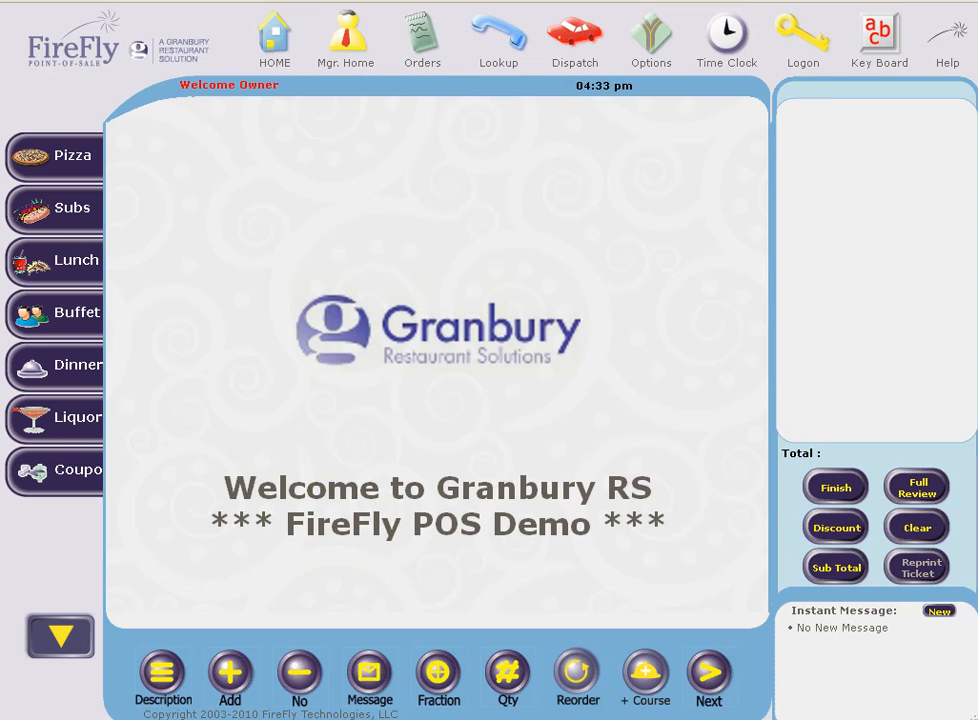
# Step: Add a large Hawaiian pizza with original crust to a new ticket
pyautogui.click(651, 40)
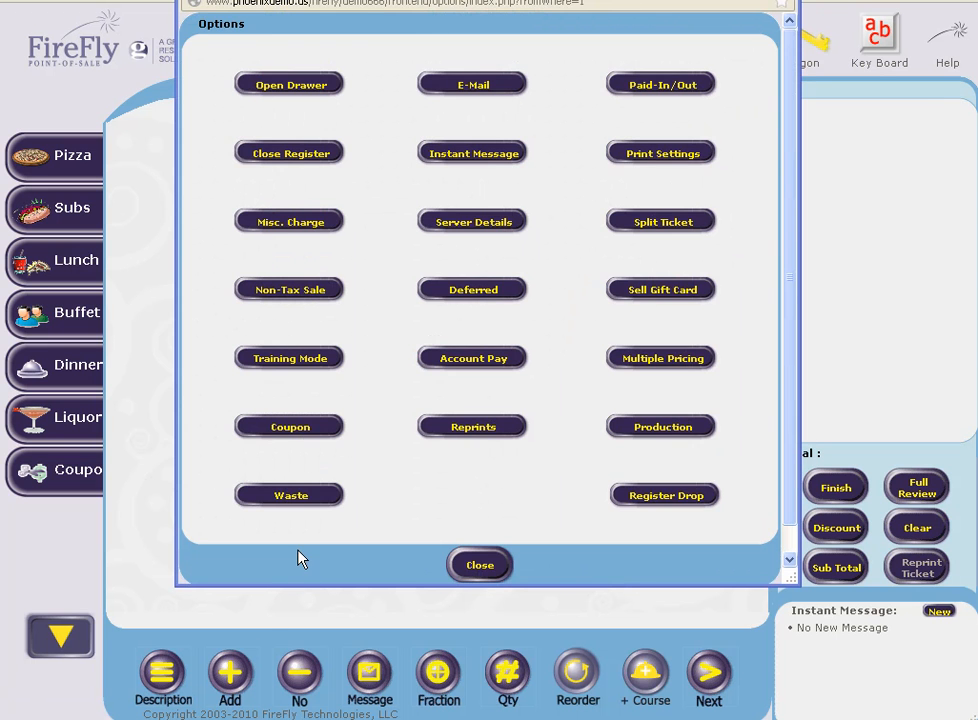
pyautogui.click(470, 565)
pyautogui.click(52, 160)
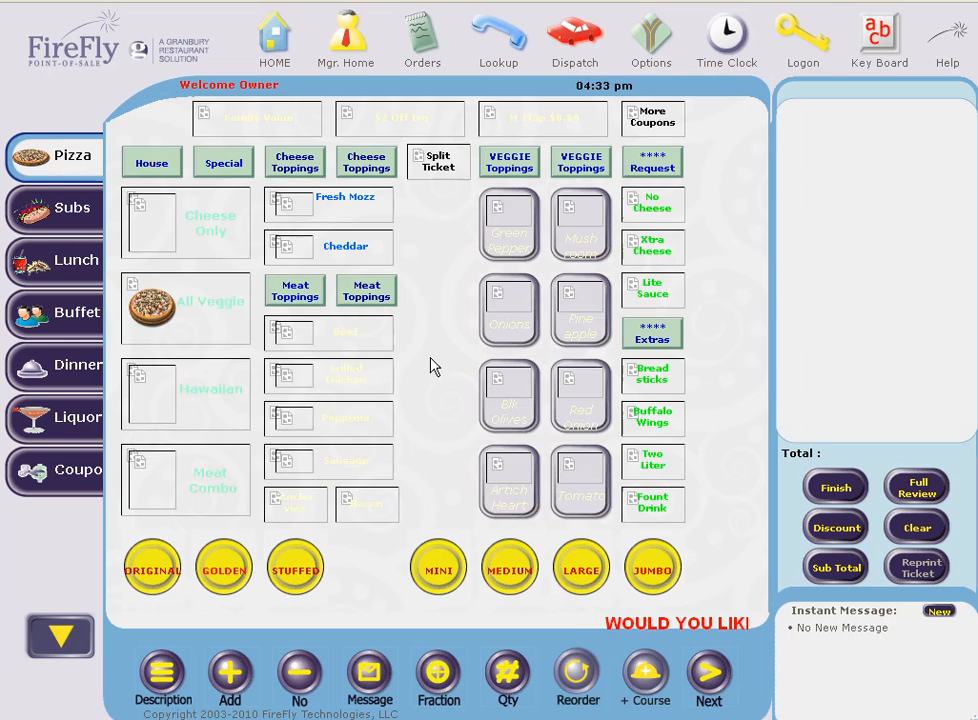
pyautogui.click(162, 405)
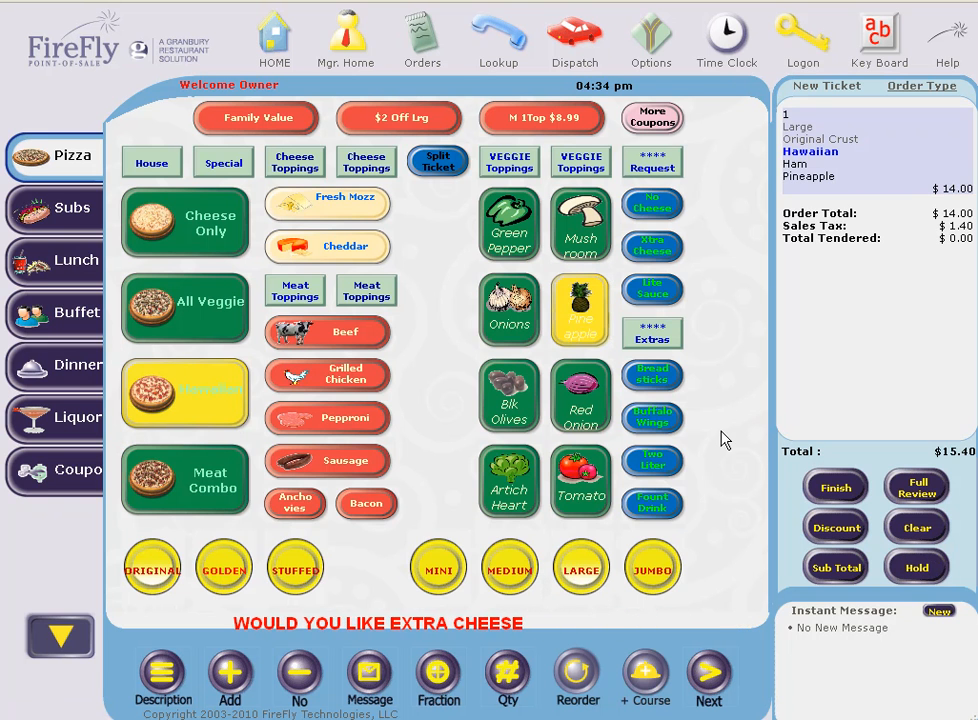
# Step: Waste the Hawaiian pizza on the ticket, confirming that its price is set to zero
pyautogui.click(652, 40)
pyautogui.click(289, 496)
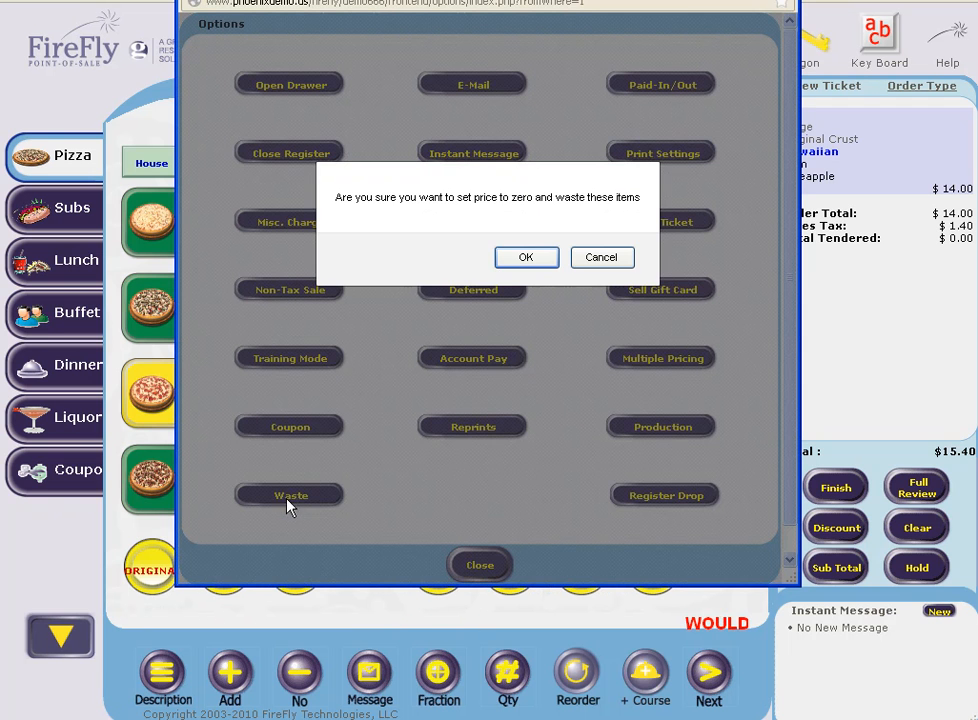
pyautogui.click(527, 258)
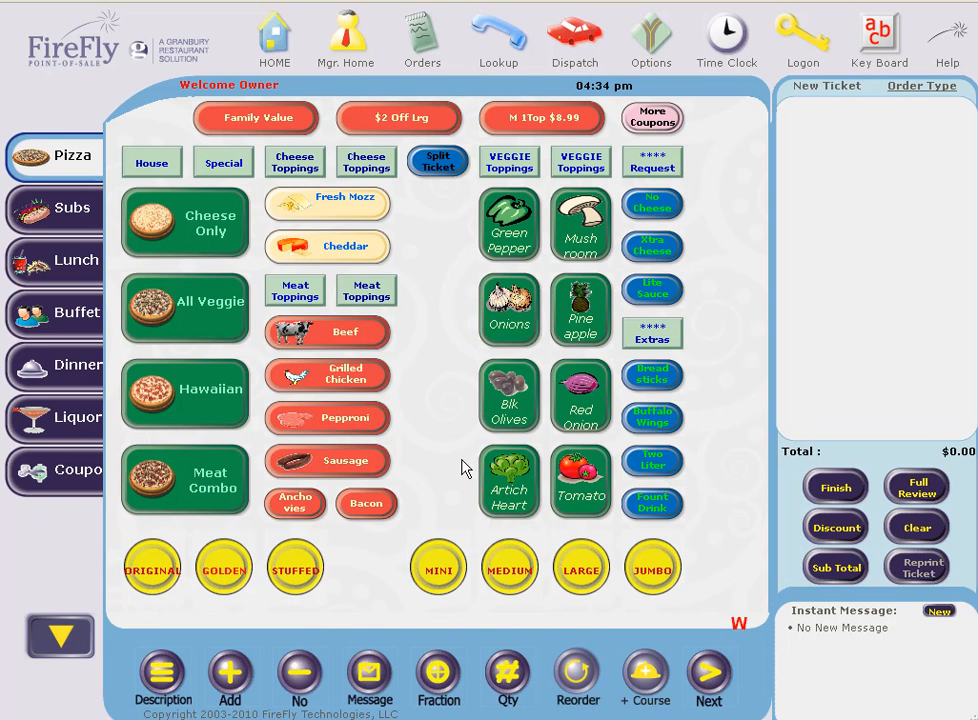
# Step: Reopen the POS options
pyautogui.click(646, 58)
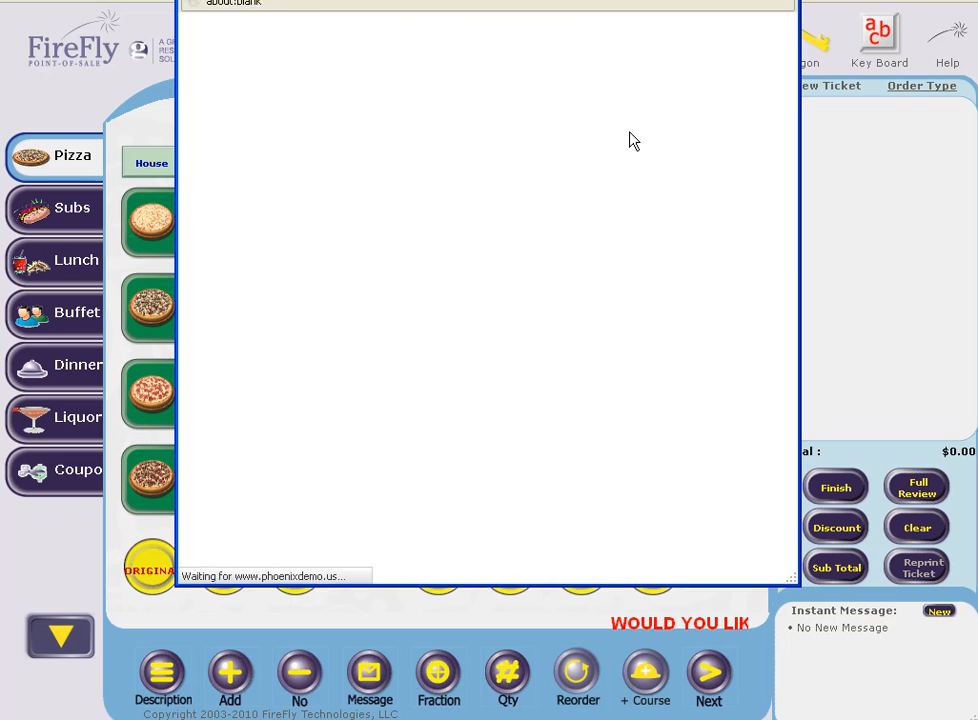